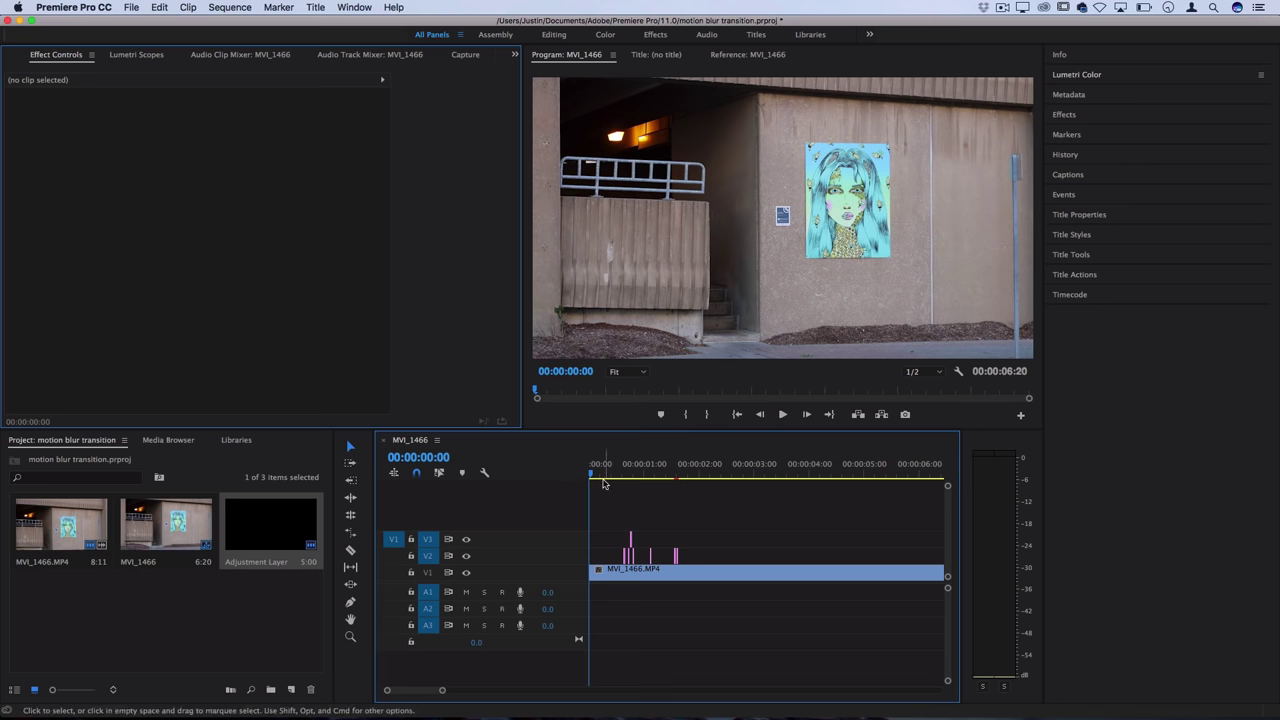
Scrub the MVI_1466 sequence to preview the clip's opening as the car enters.
mouse_move(600, 474)
mouse_down()
mouse_move(678, 474)
mouse_move(611, 473)
mouse_up()
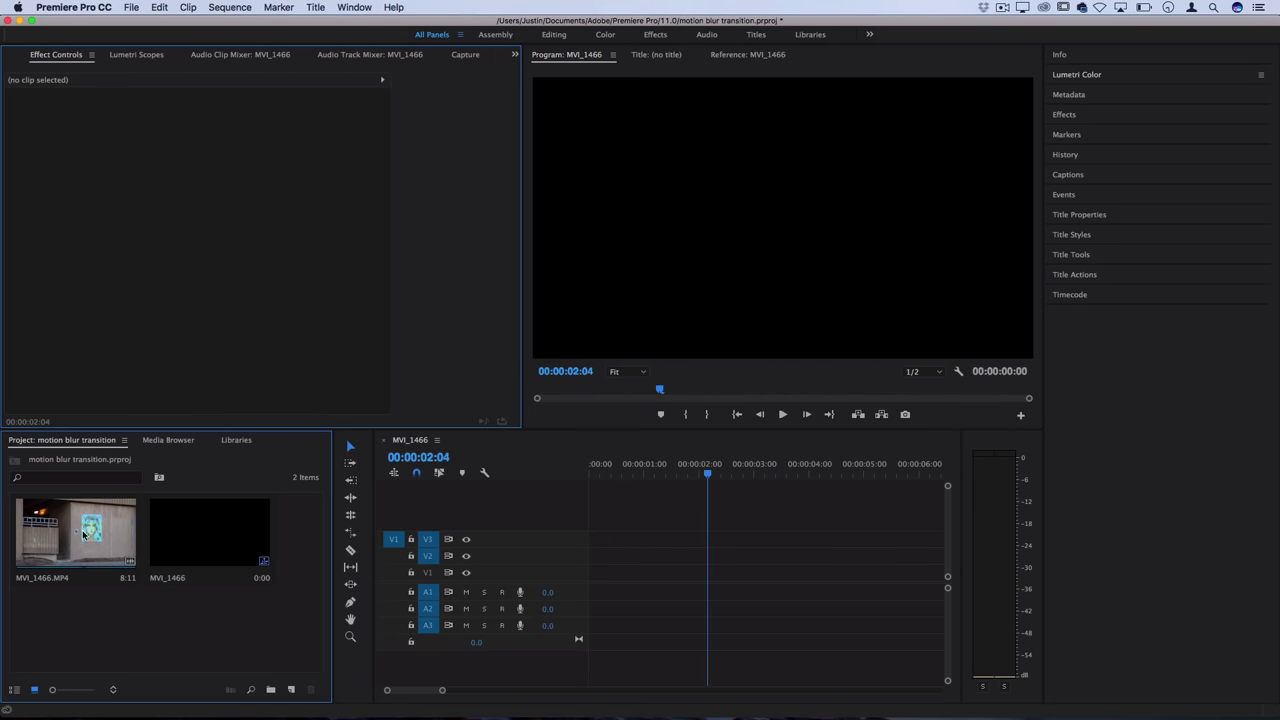
Add MVI_1466.MP4 to the sequence and delete its audio portion.
drag(84, 533, 528, 571)
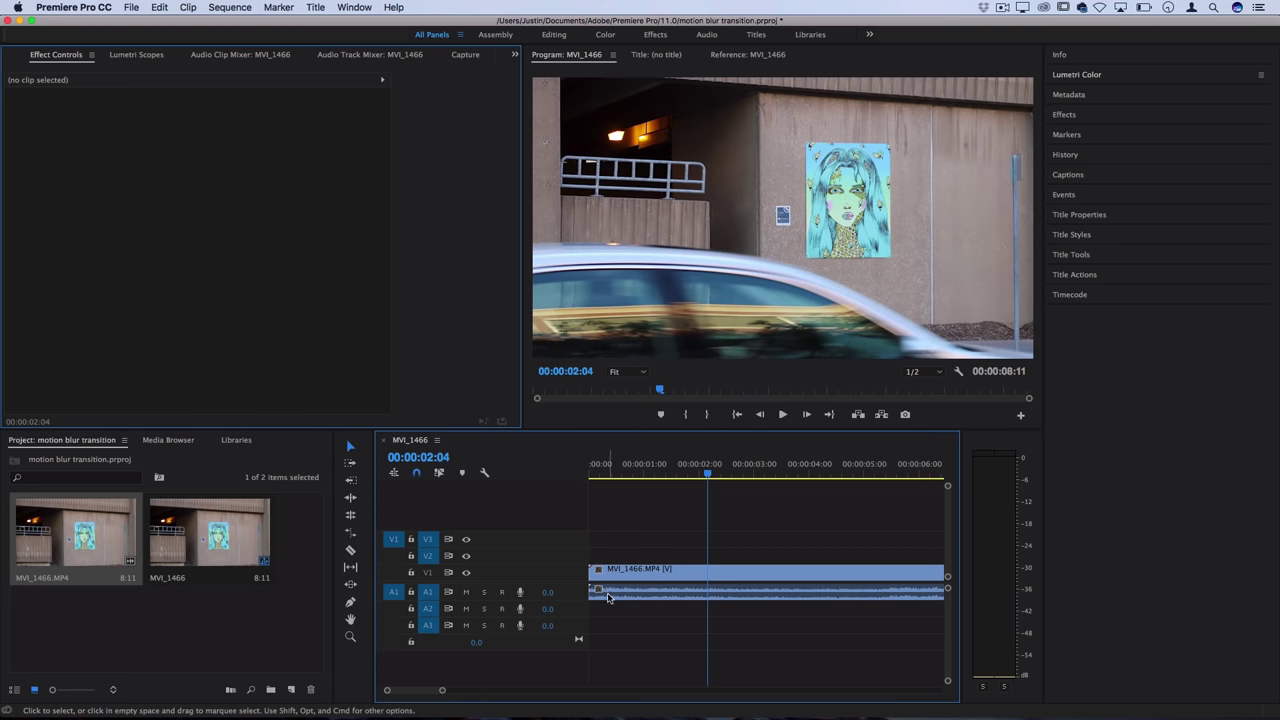
click(607, 597)
key(BackSpace)
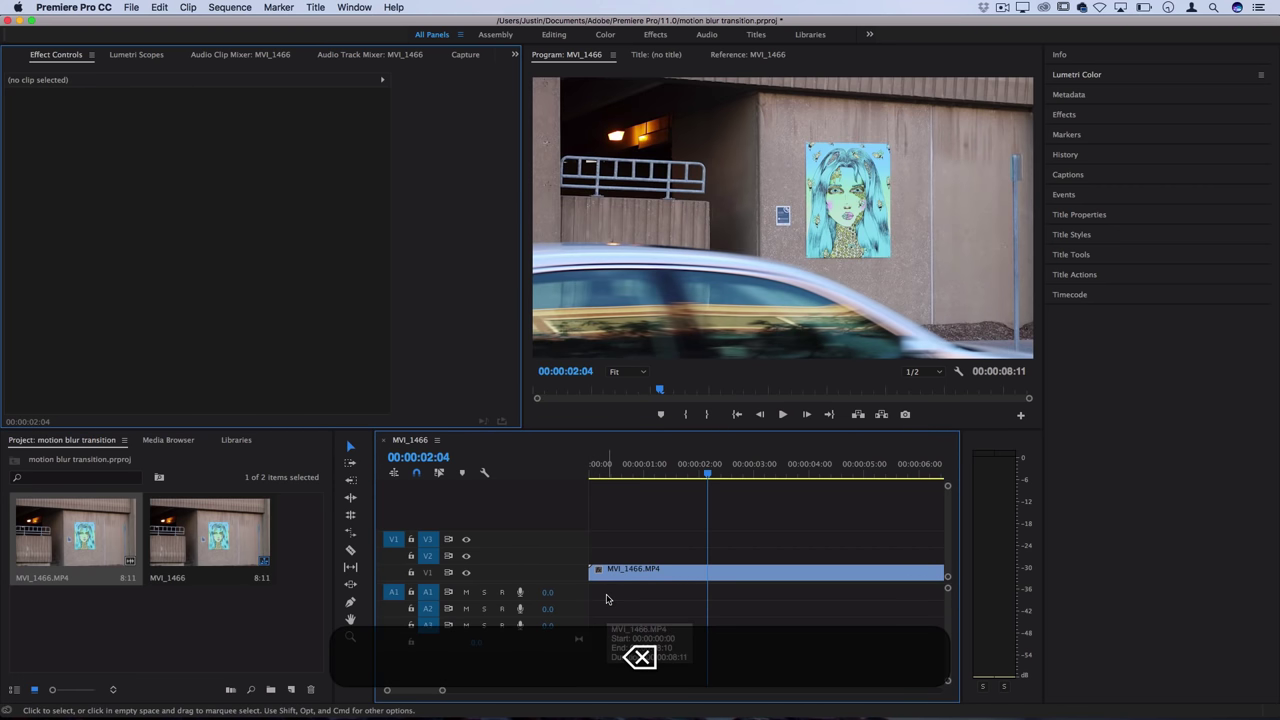
drag(628, 466, 525, 474)
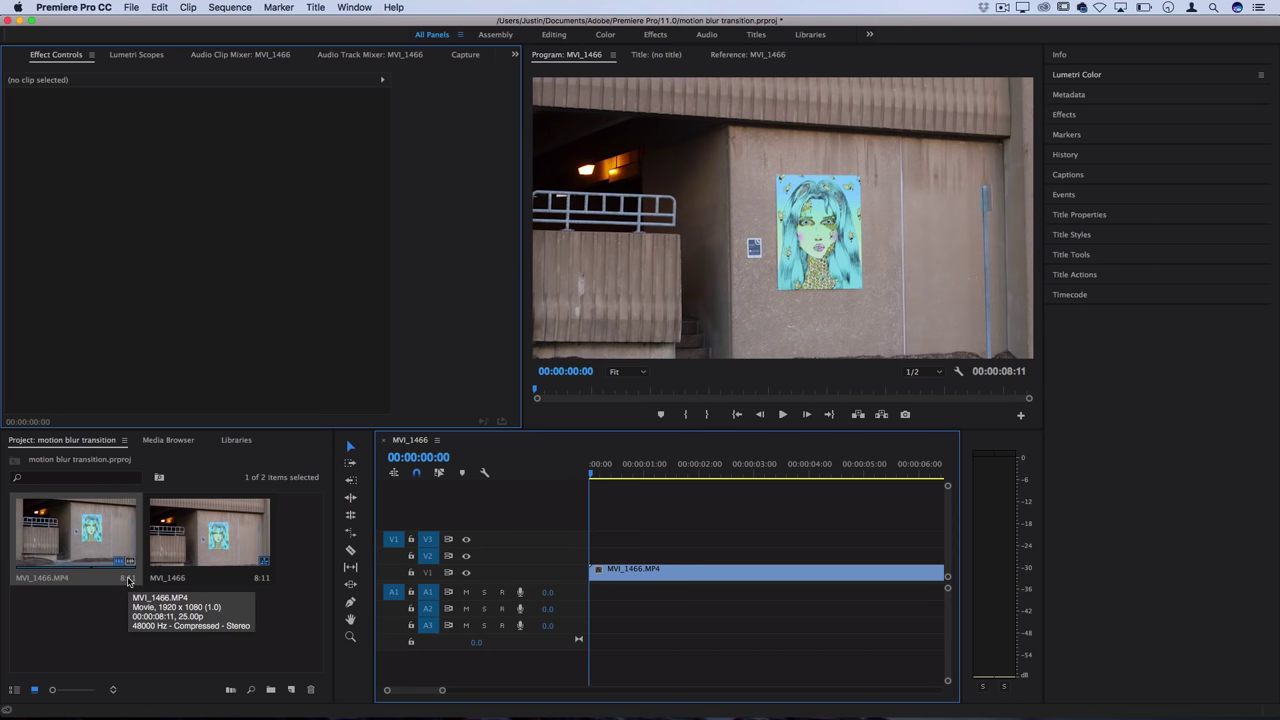
Create a new adjustment layer with default settings and place it on V2 above the clip.
click(36, 442)
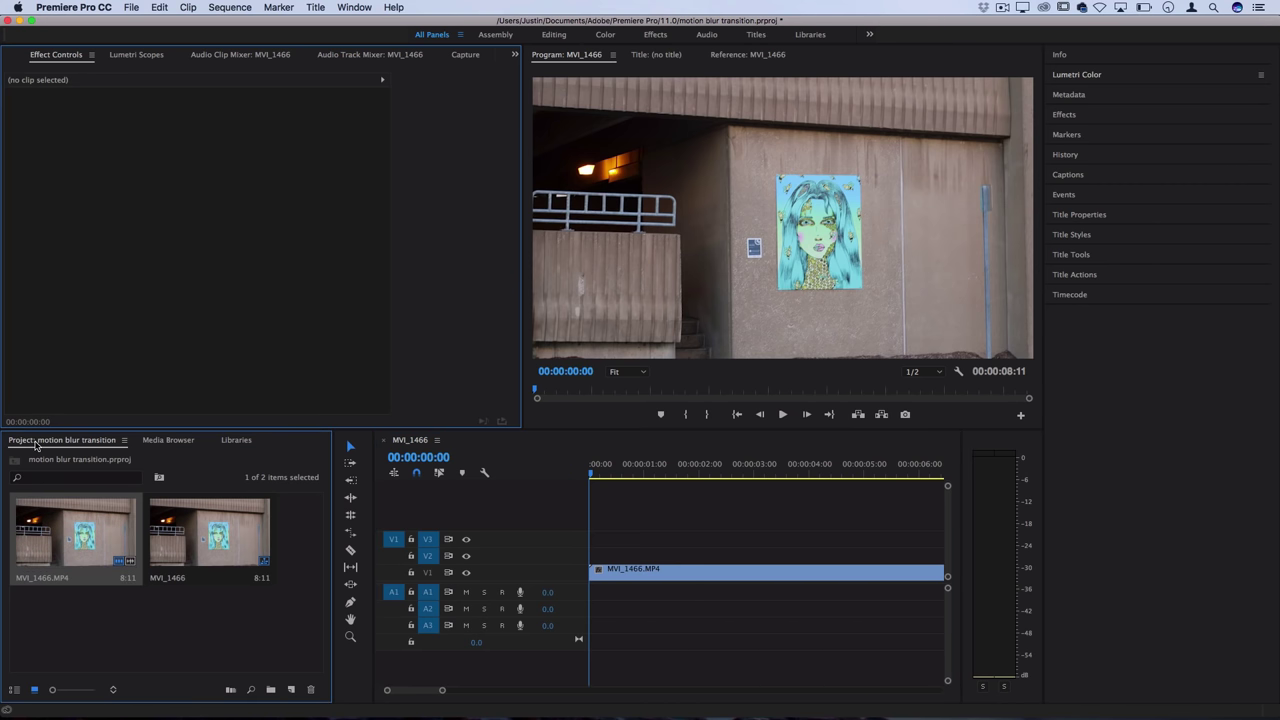
click(131, 7)
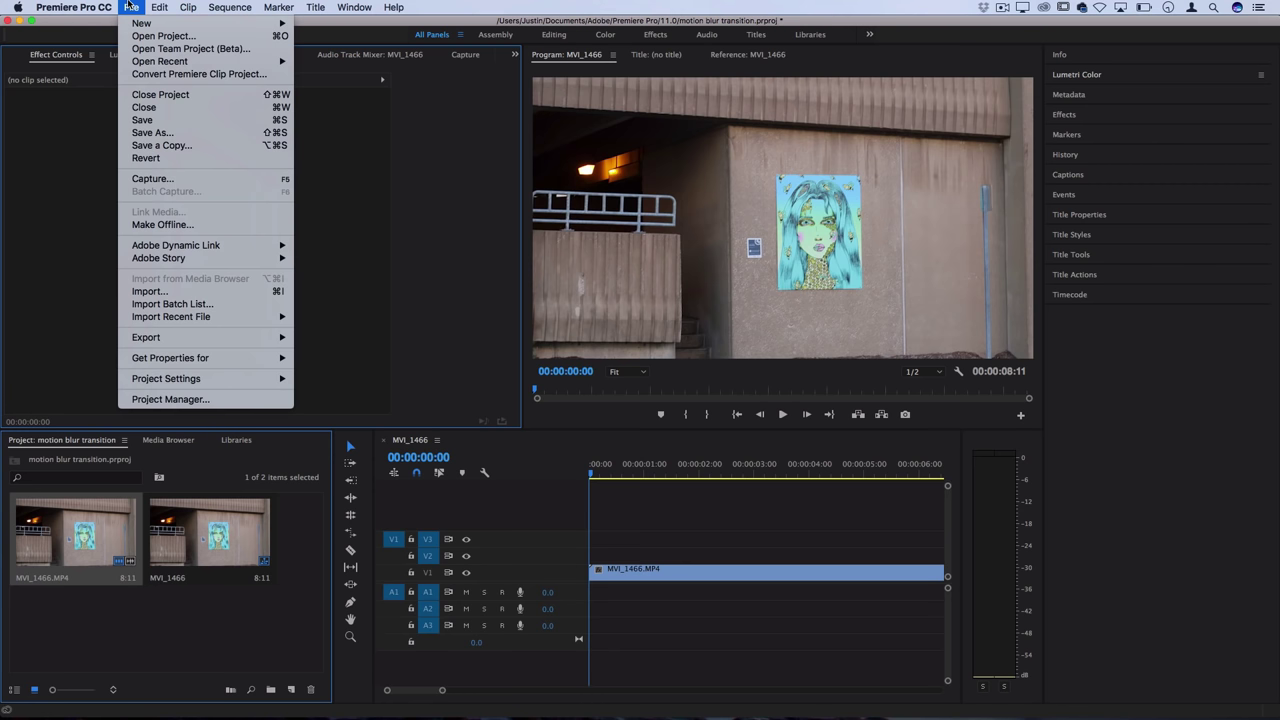
mouse_move(140, 24)
click(352, 116)
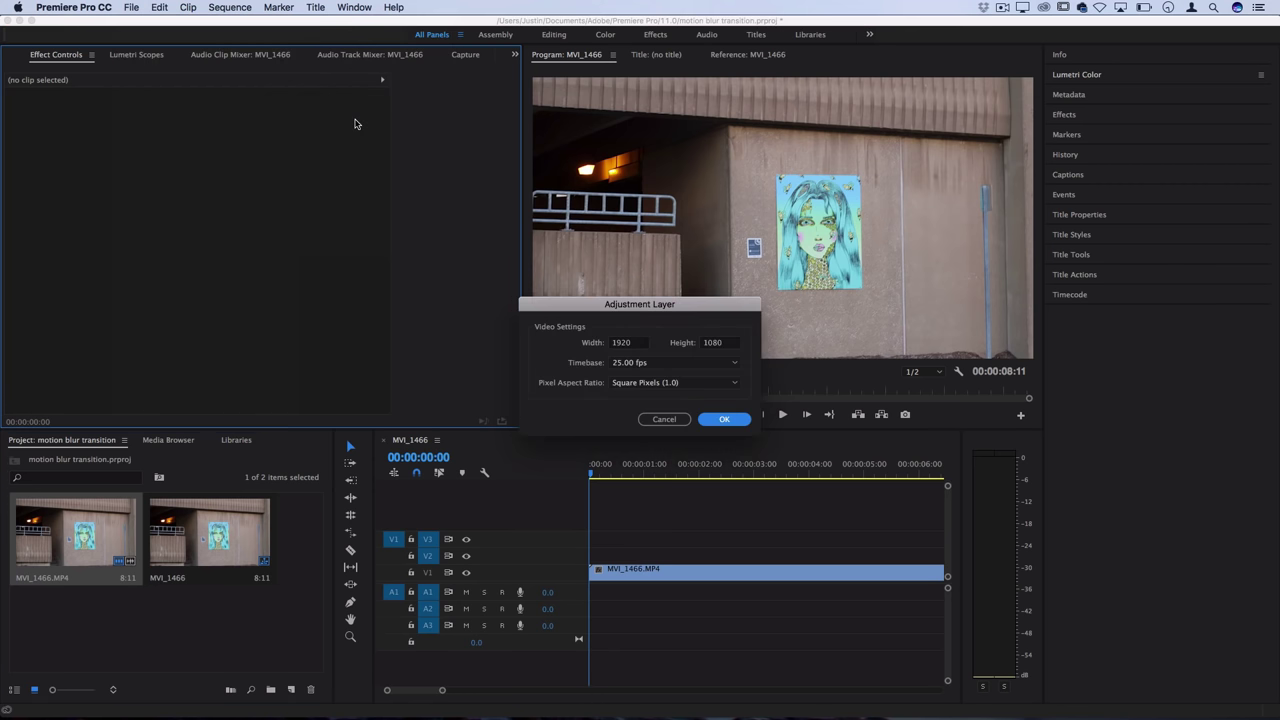
key(Return)
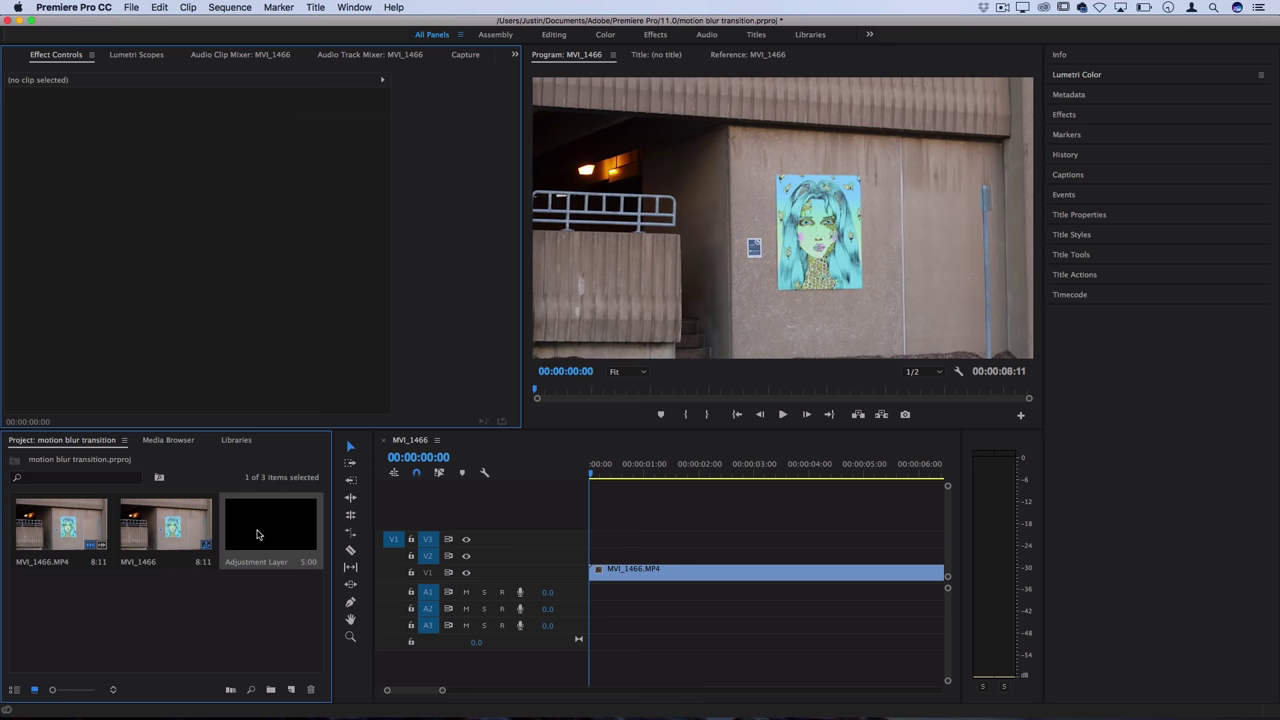
drag(256, 535, 585, 563)
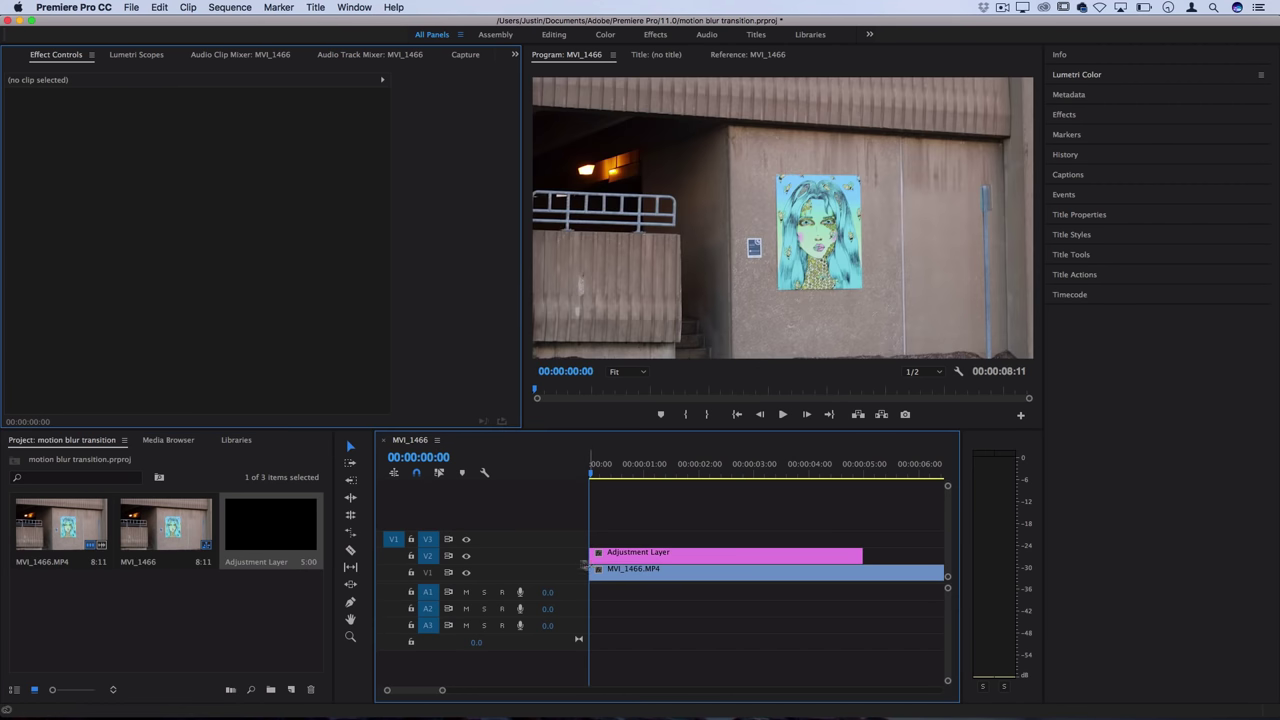
click(612, 556)
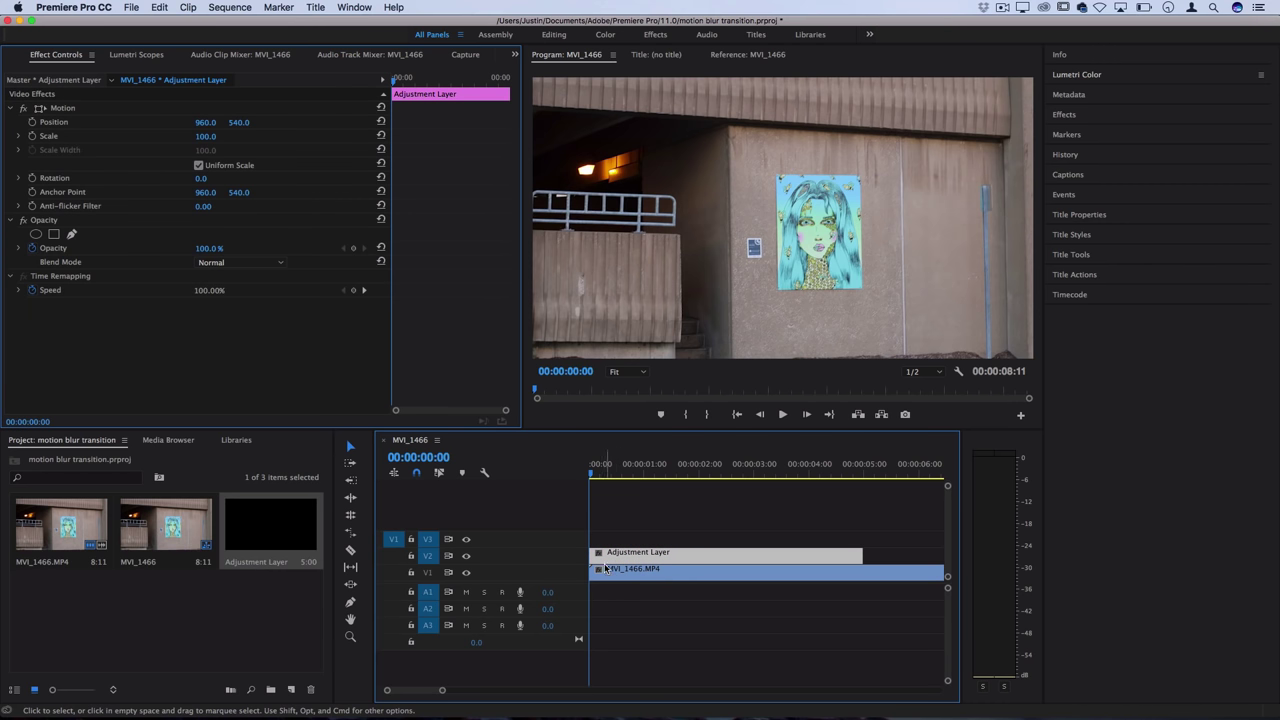
Apply Video Effects > Distort > Wave Warp to the adjustment layer and play back to 00:00:02:08.
click(1096, 116)
click(1081, 116)
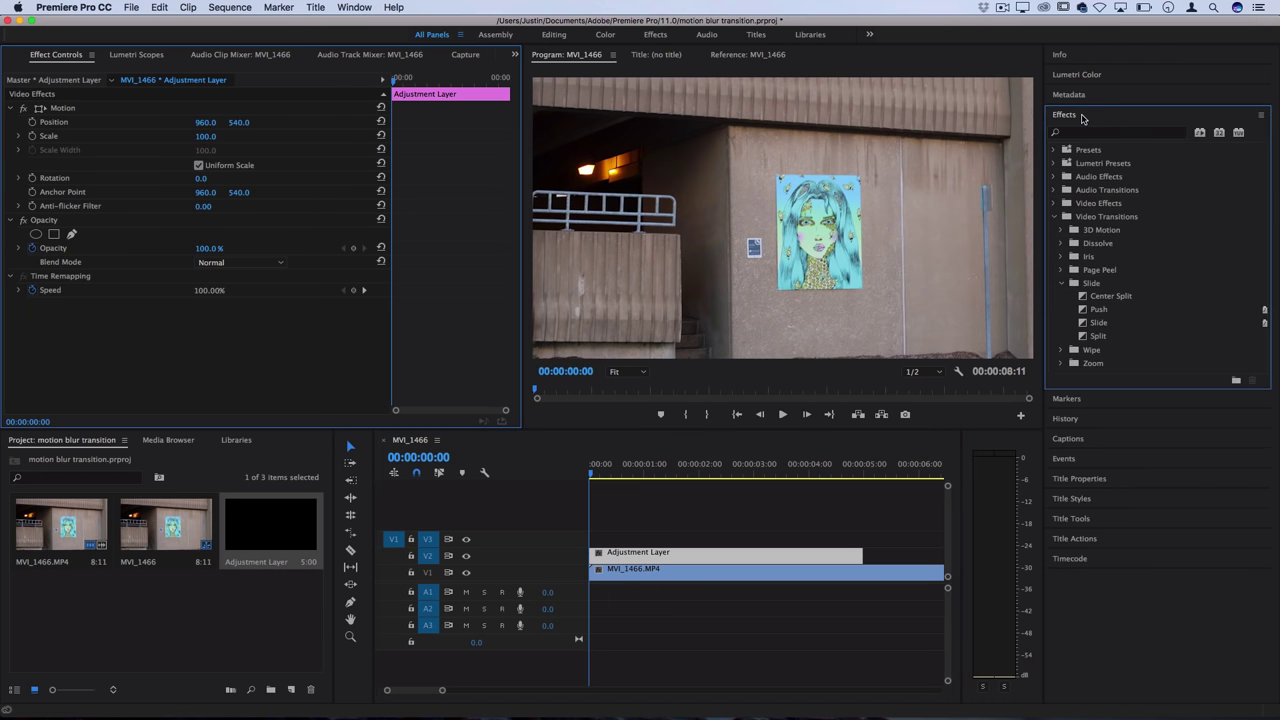
click(1054, 204)
scroll(1118, 333, down, 5)
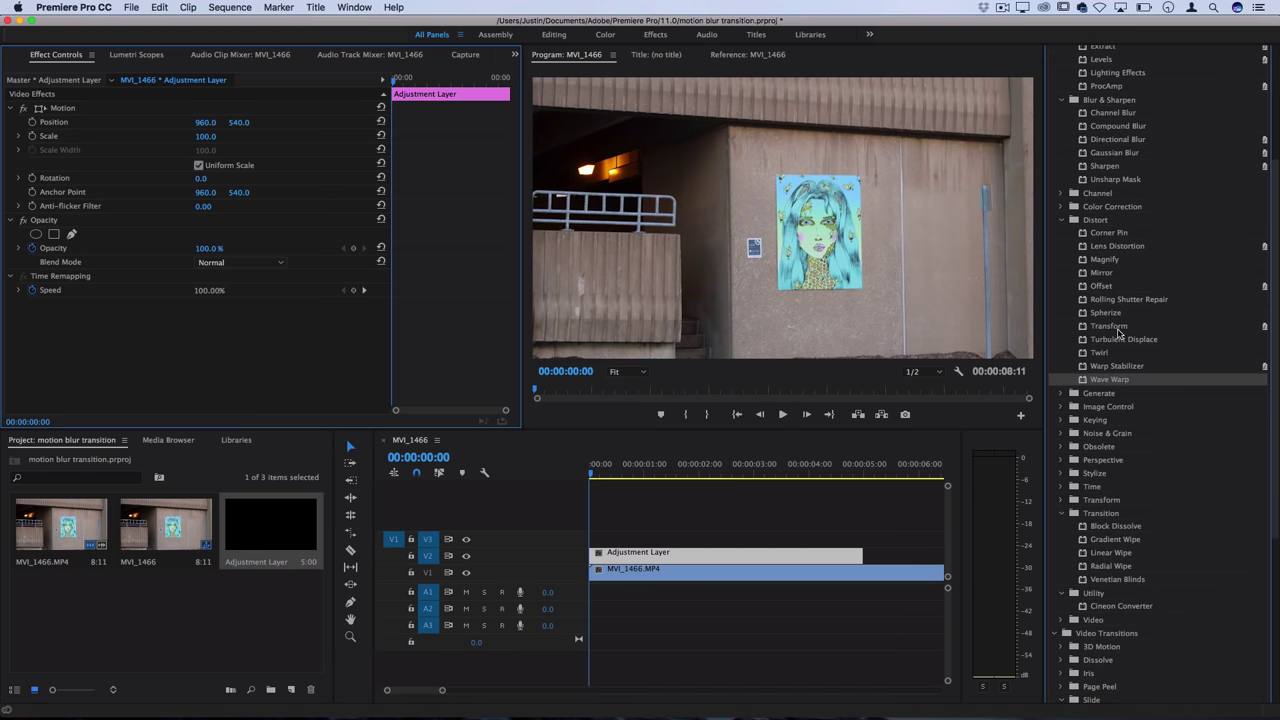
click(1063, 221)
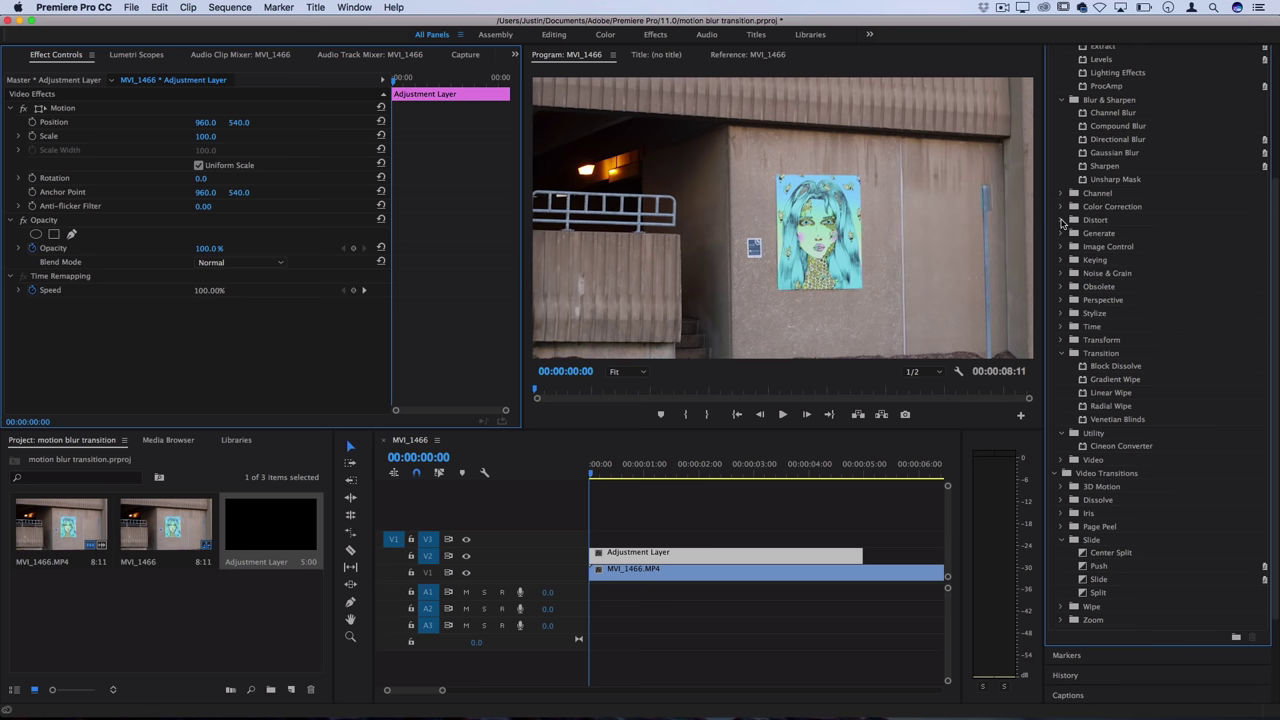
click(1062, 220)
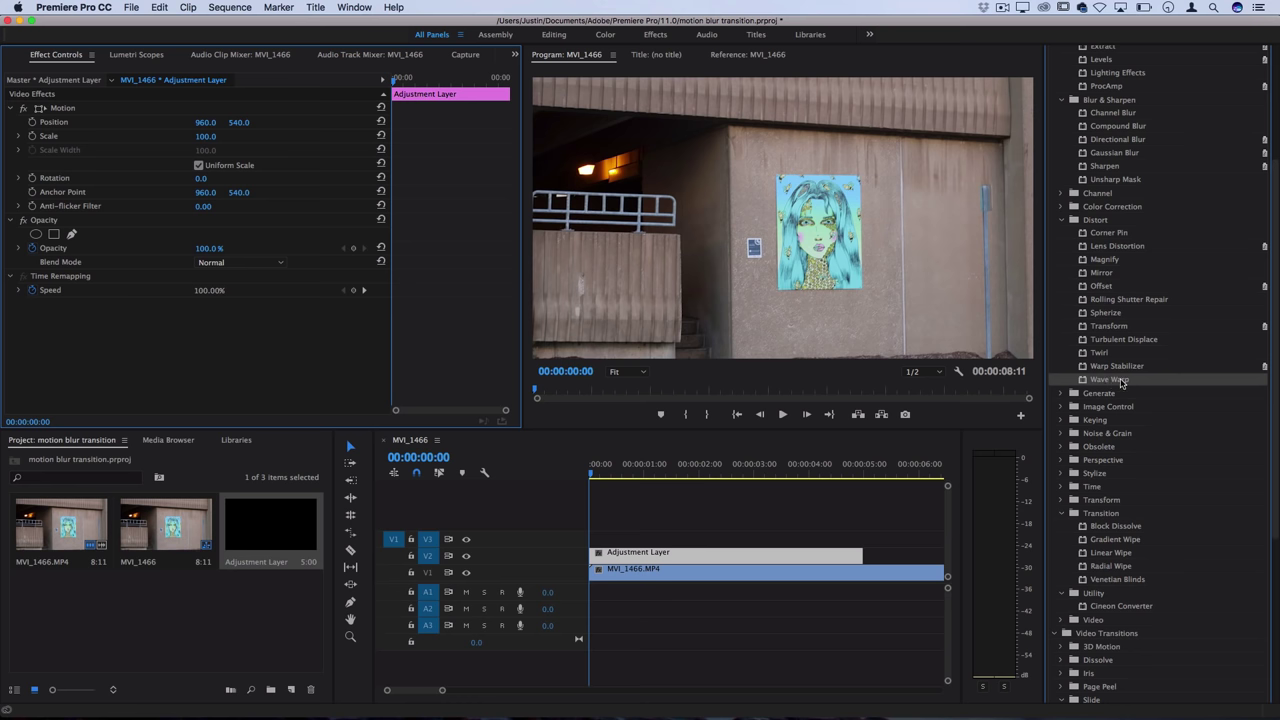
drag(1122, 382, 655, 552)
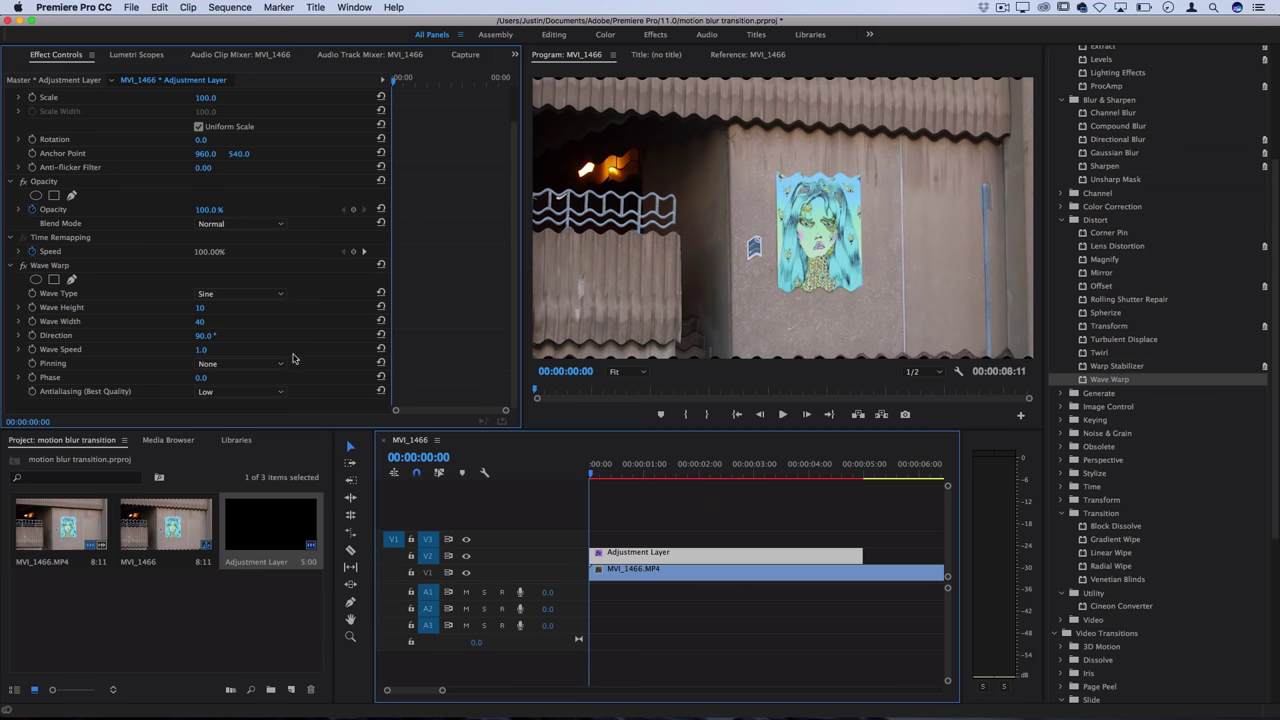
key(space)
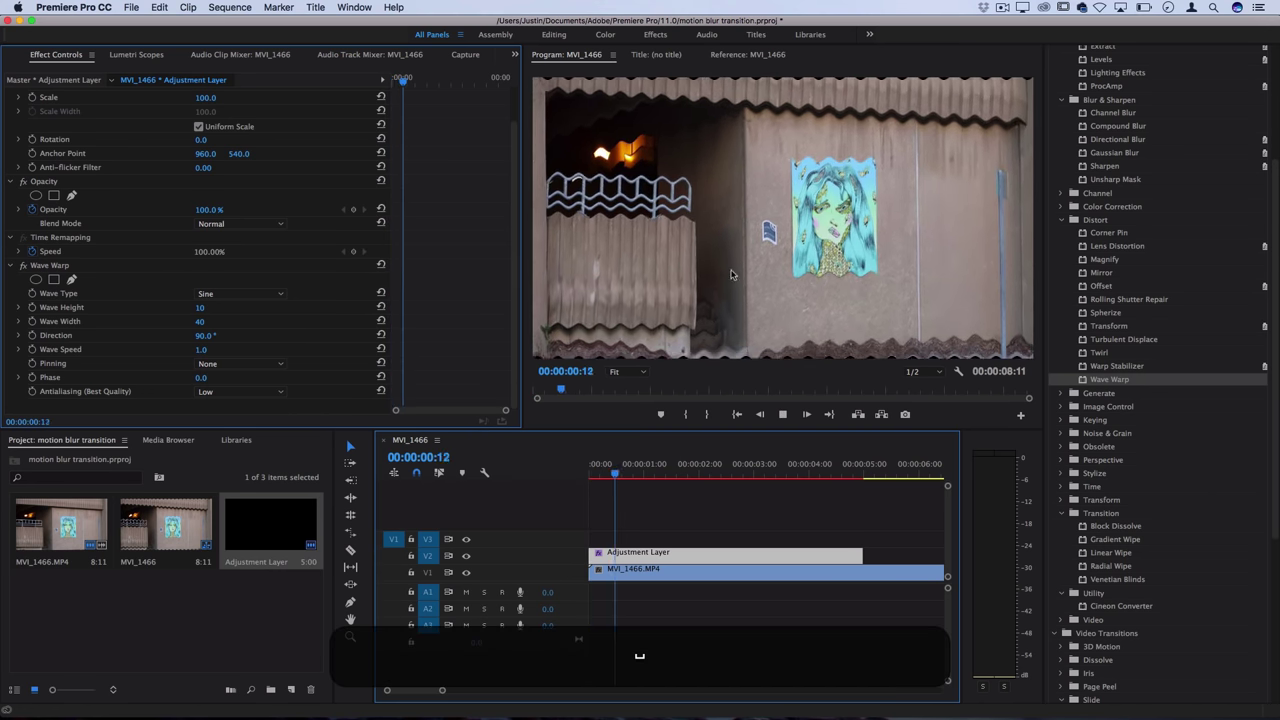
key(space)
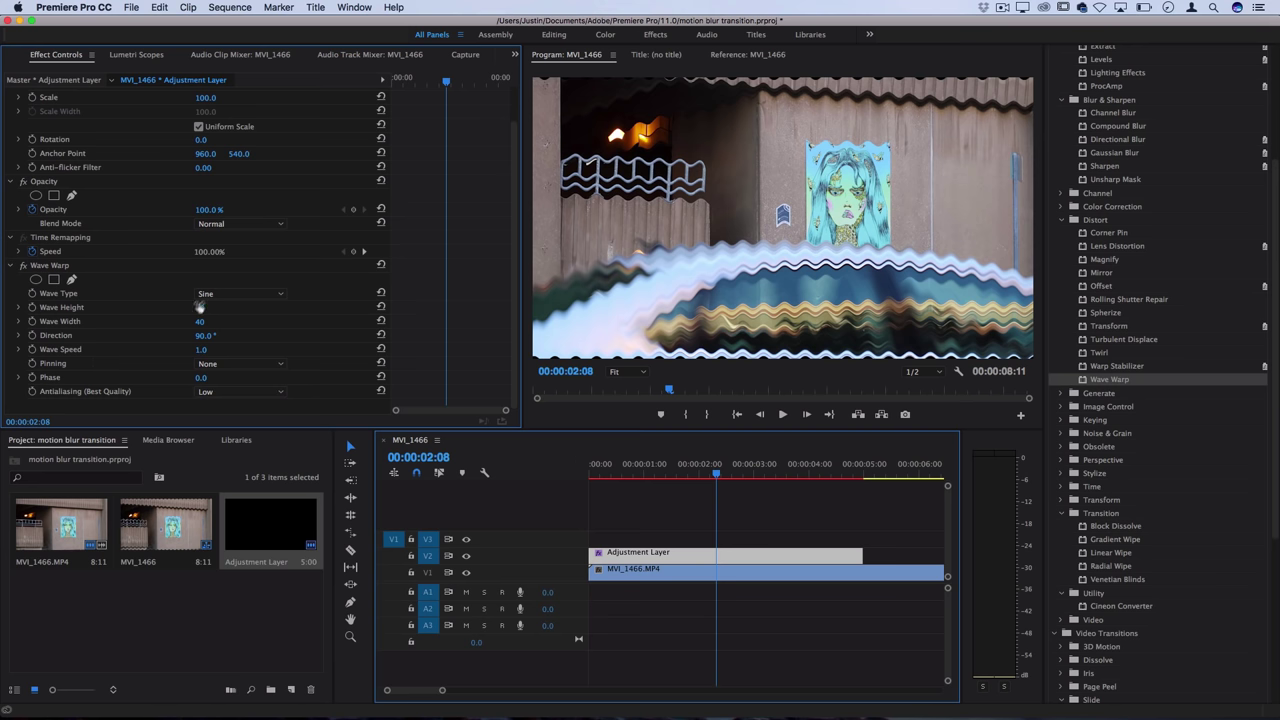
Set Wave Warp to Noise wave type, height 32, width 2364 and All Edges pinning.
click(230, 294)
click(234, 397)
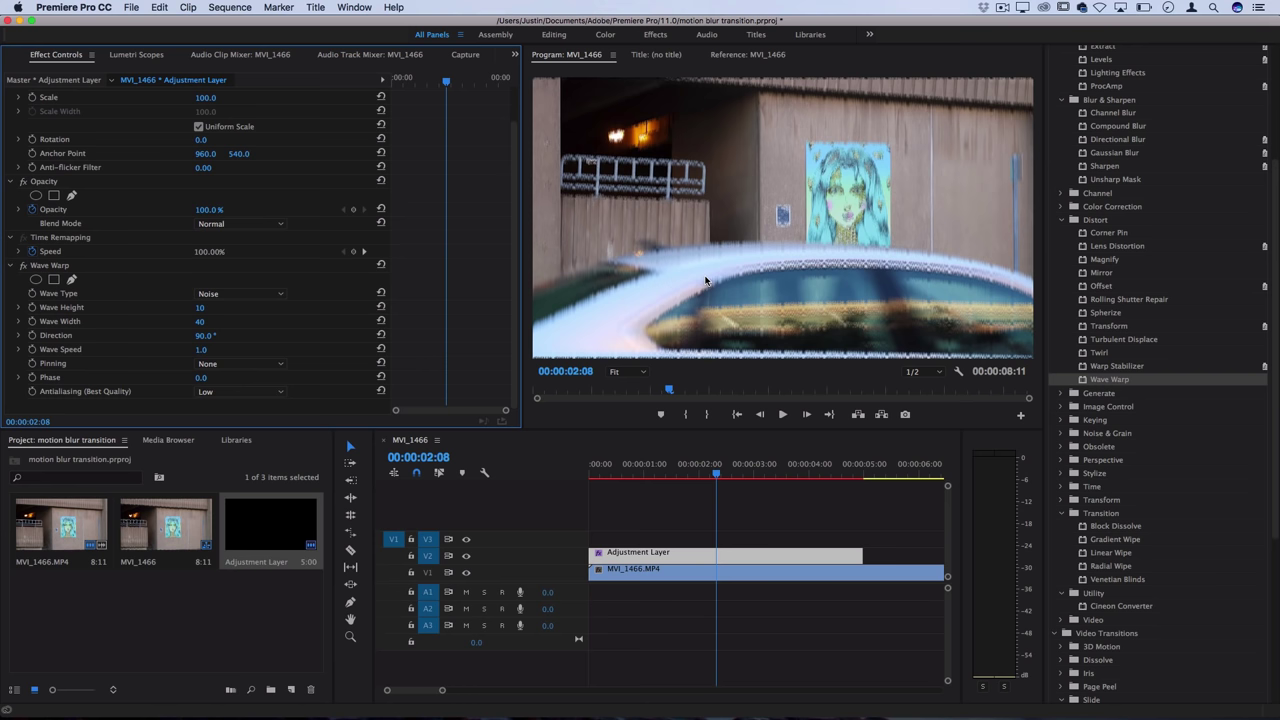
click(223, 295)
click(316, 294)
drag(200, 316, 725, 227)
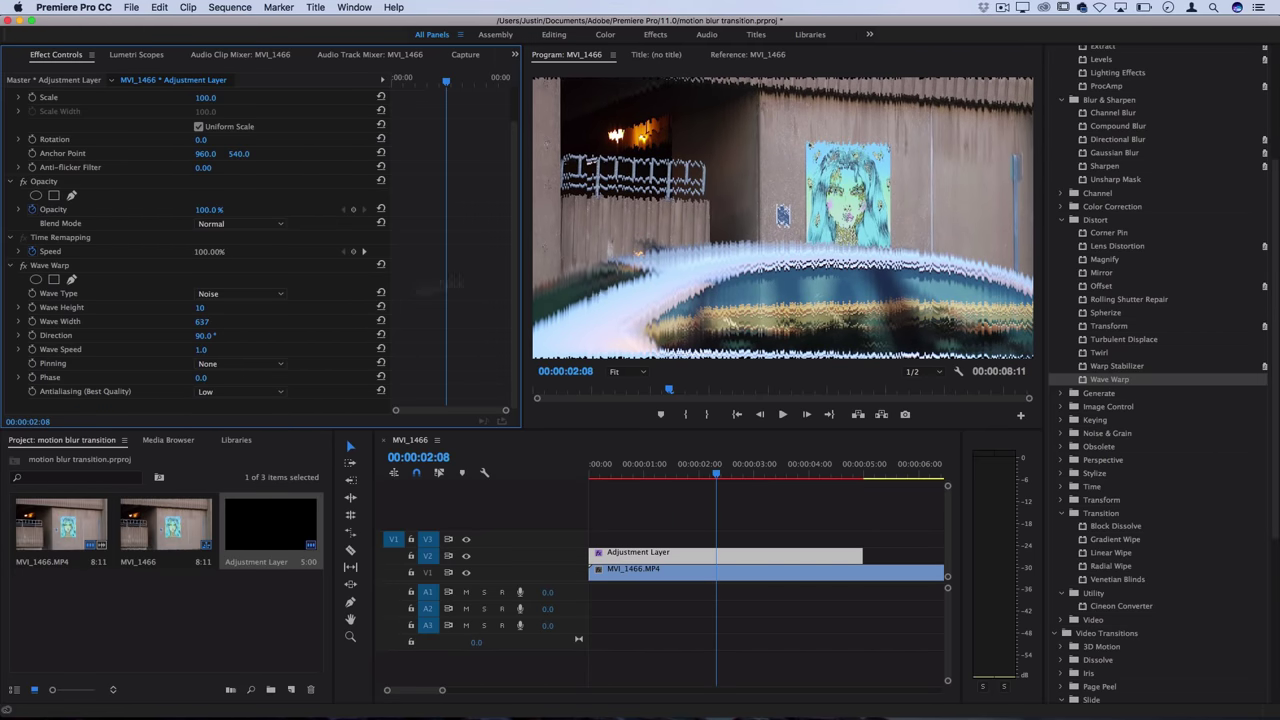
mouse_move(200, 325)
mouse_down()
mouse_move(246, 325)
mouse_move(195, 309)
mouse_move(209, 309)
mouse_up()
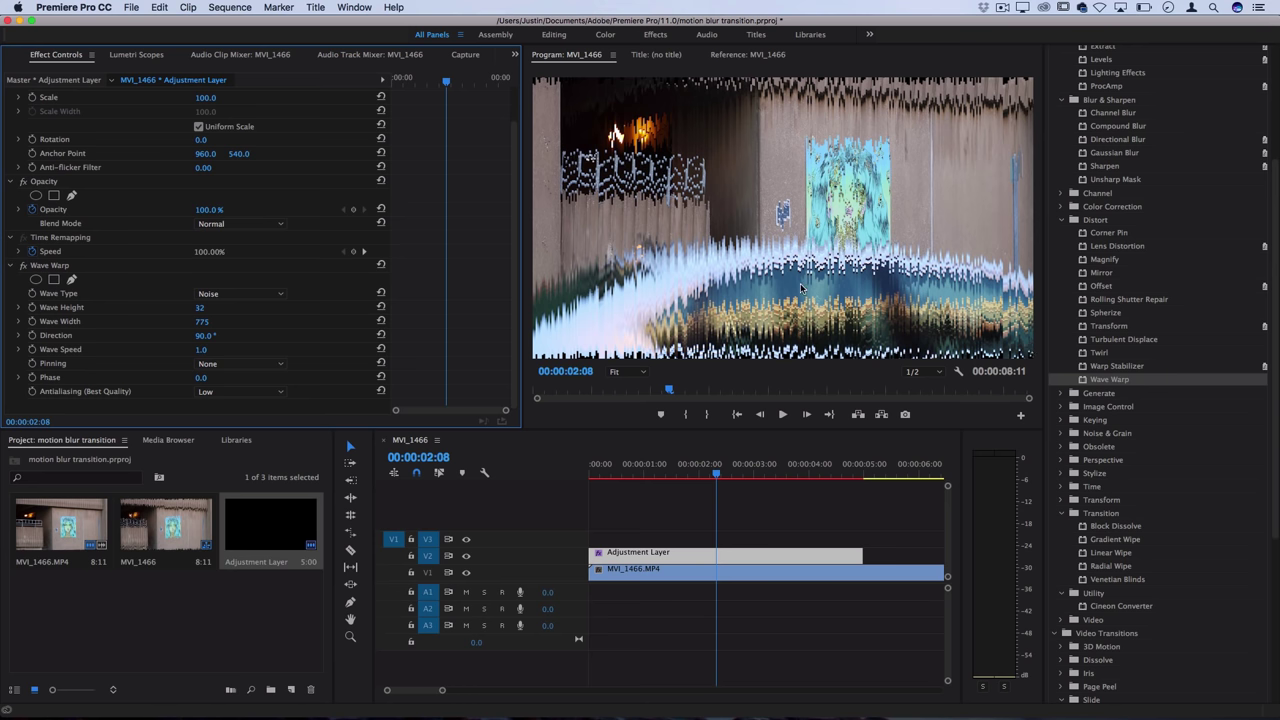
click(240, 365)
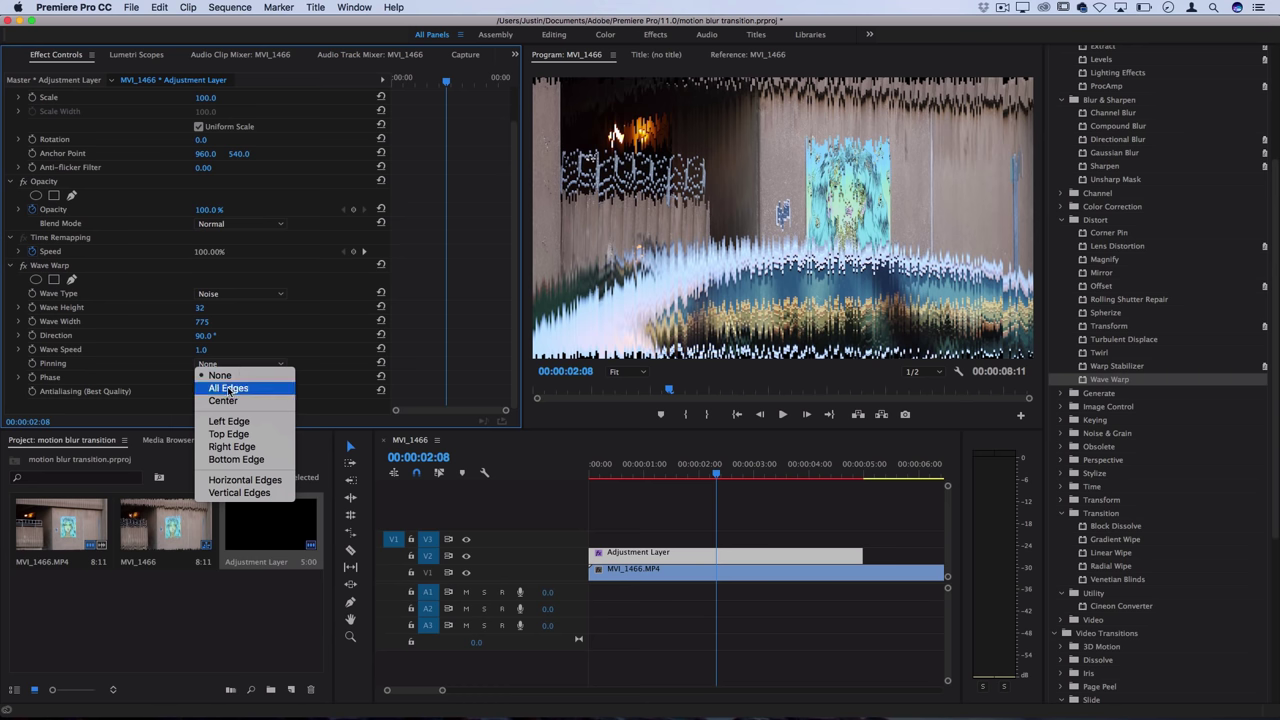
click(227, 387)
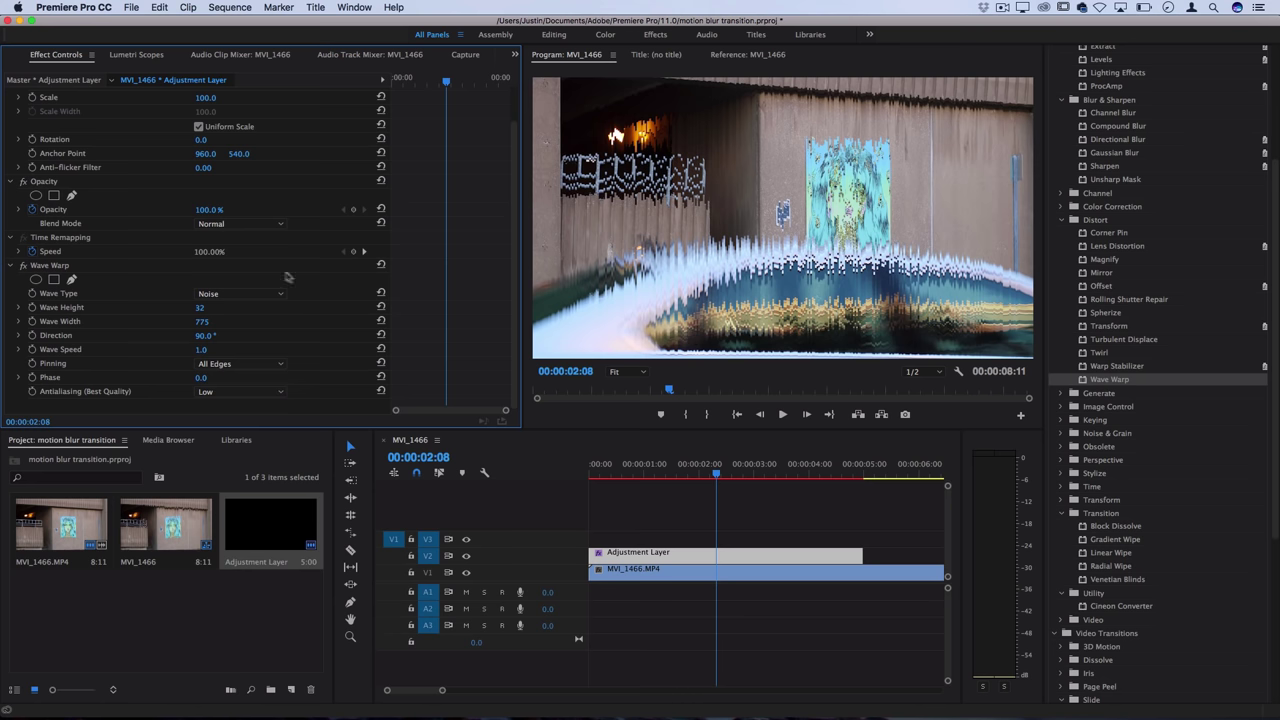
drag(204, 321, 314, 343)
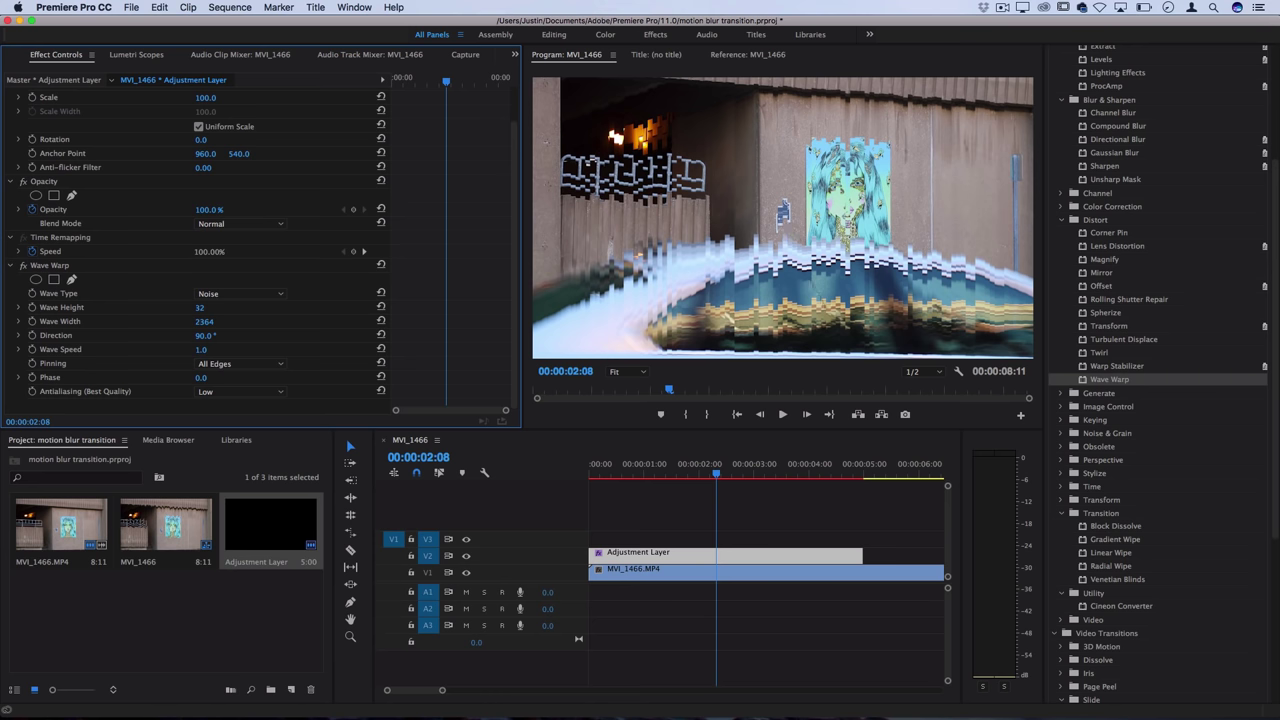
Razor the adjustment layer at 00:00:02:08 and 00:00:02:09 to cut out a one-frame slice.
key(equal)
key(equal)
key(equal)
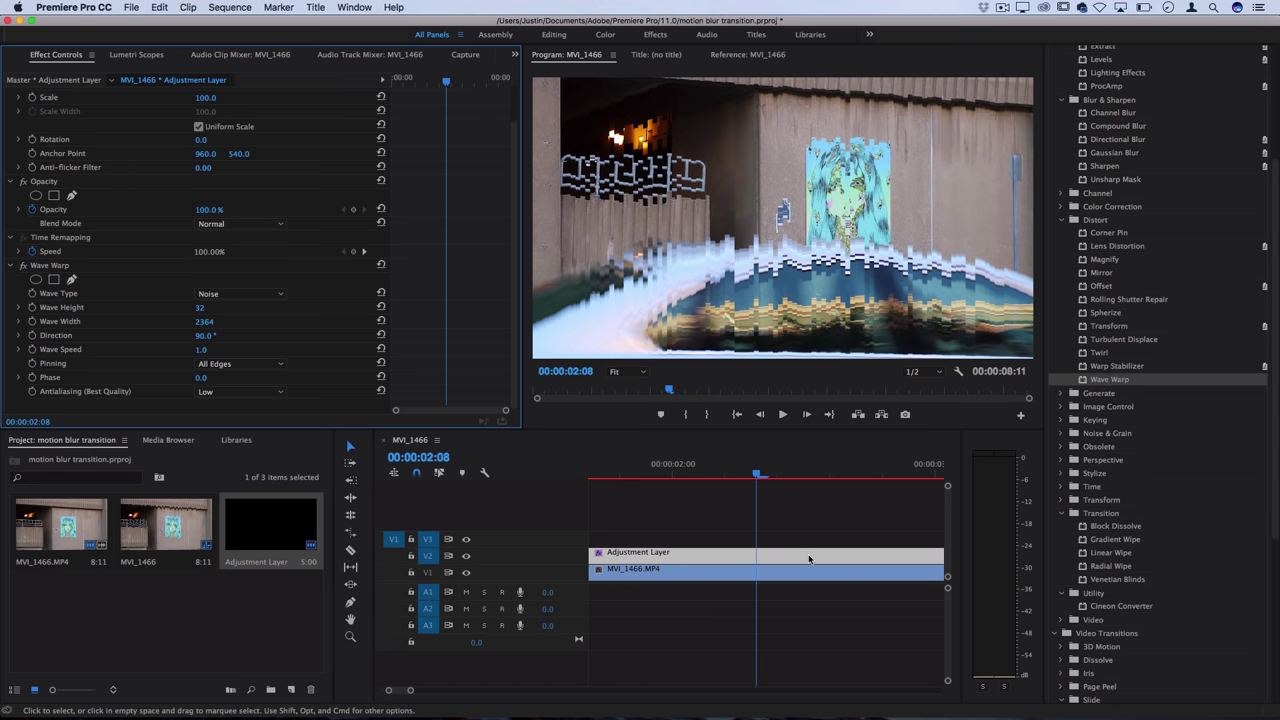
key(c)
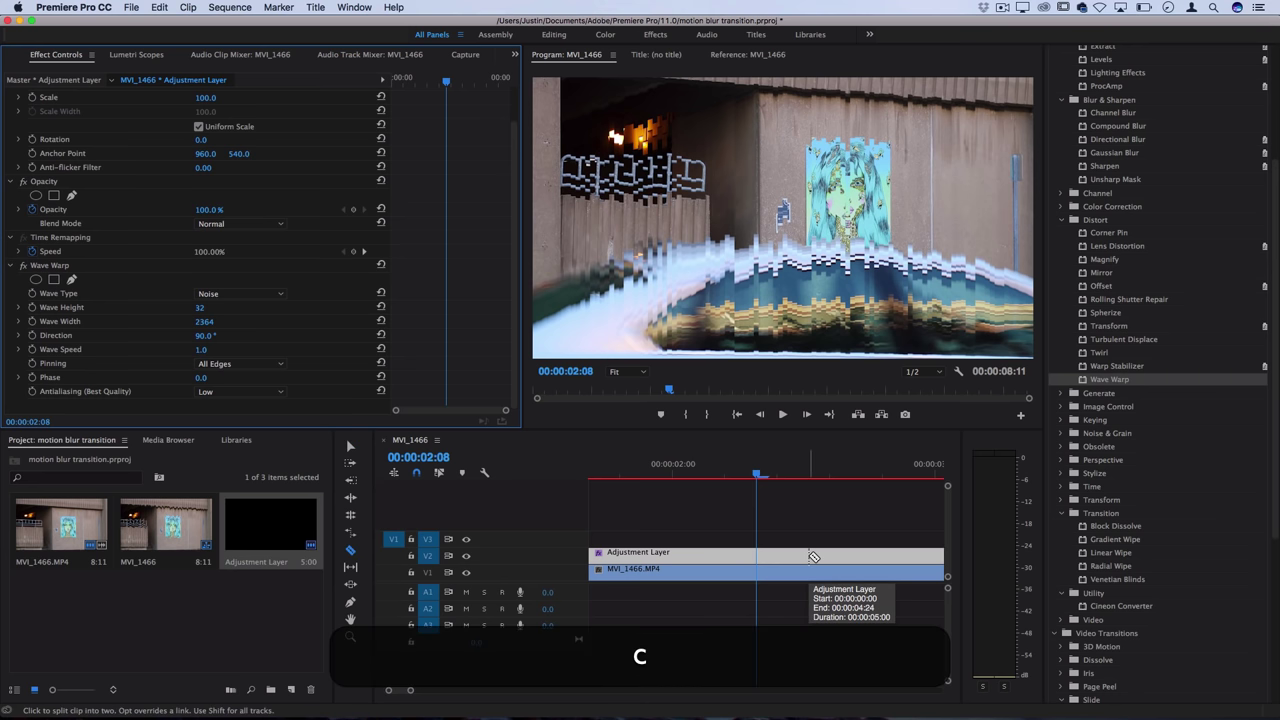
click(757, 555)
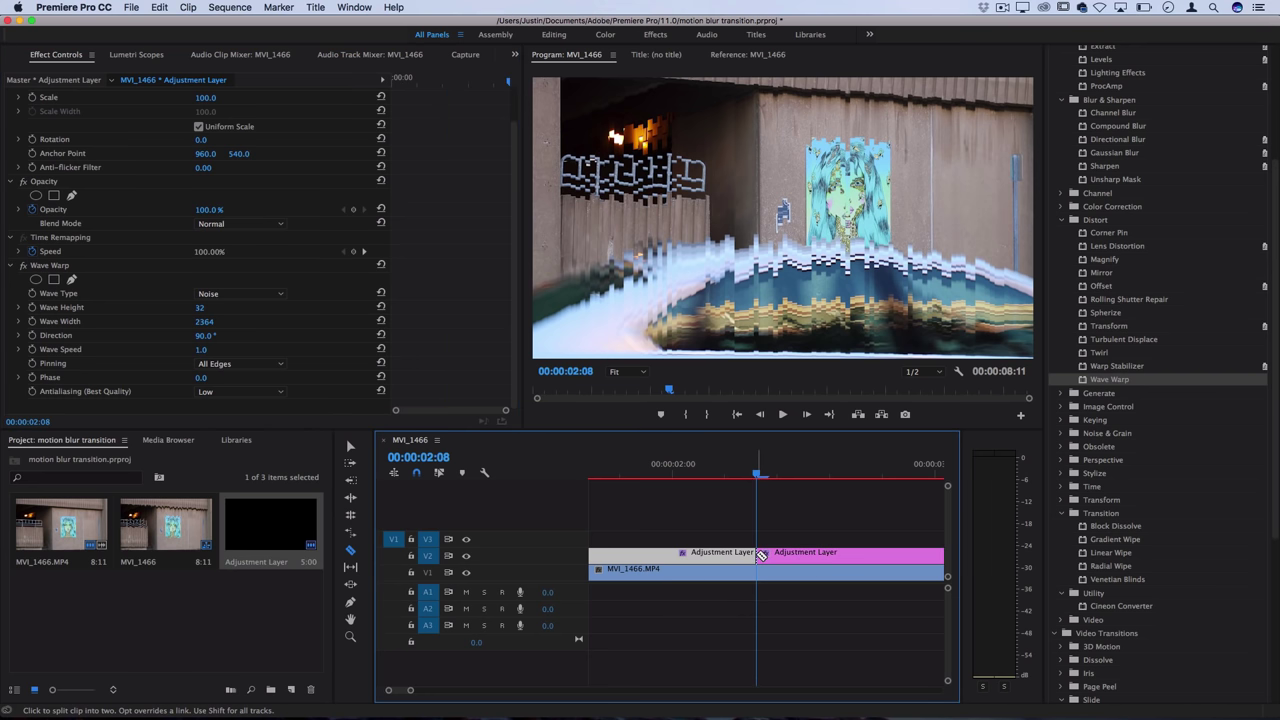
key(Right)
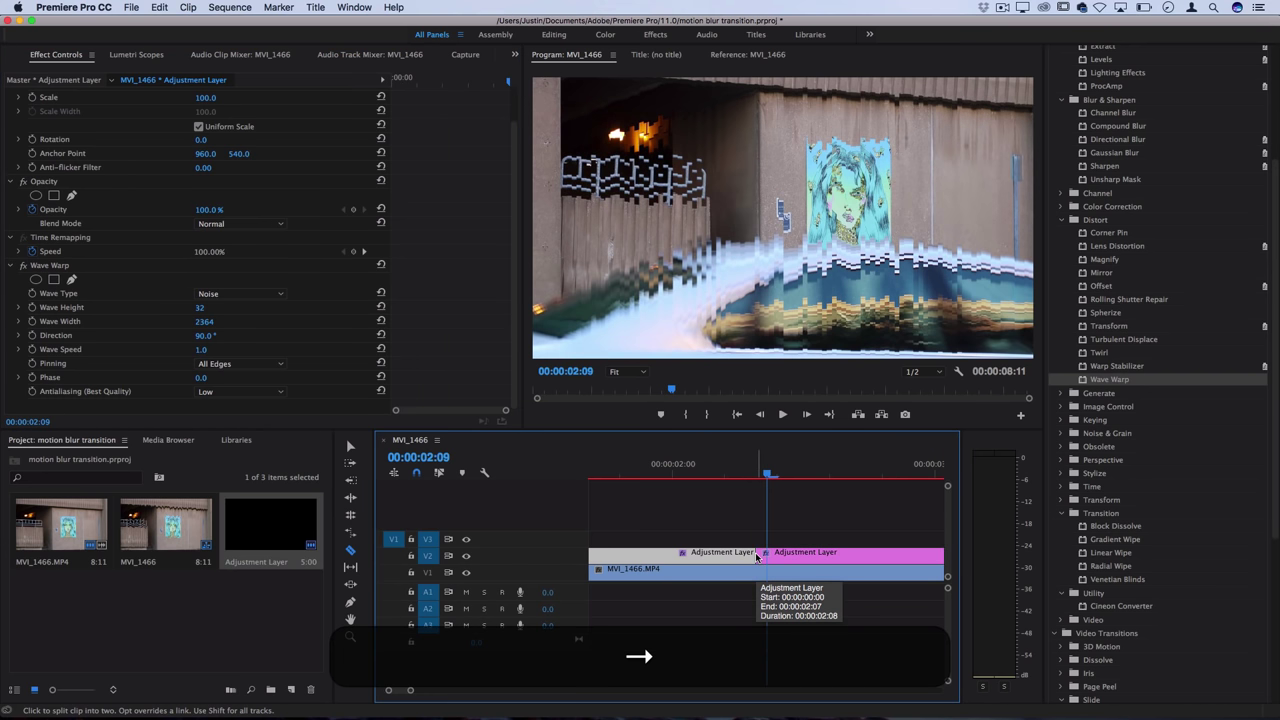
click(767, 556)
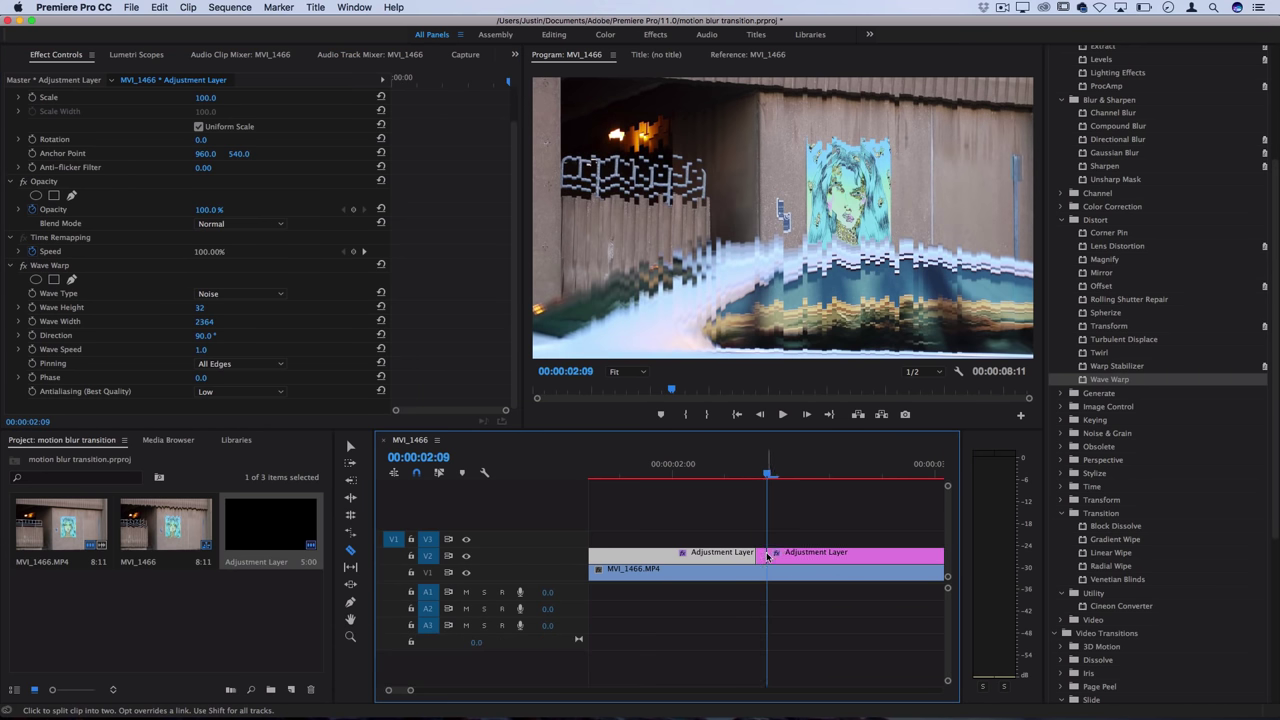
key(Right)
key(v)
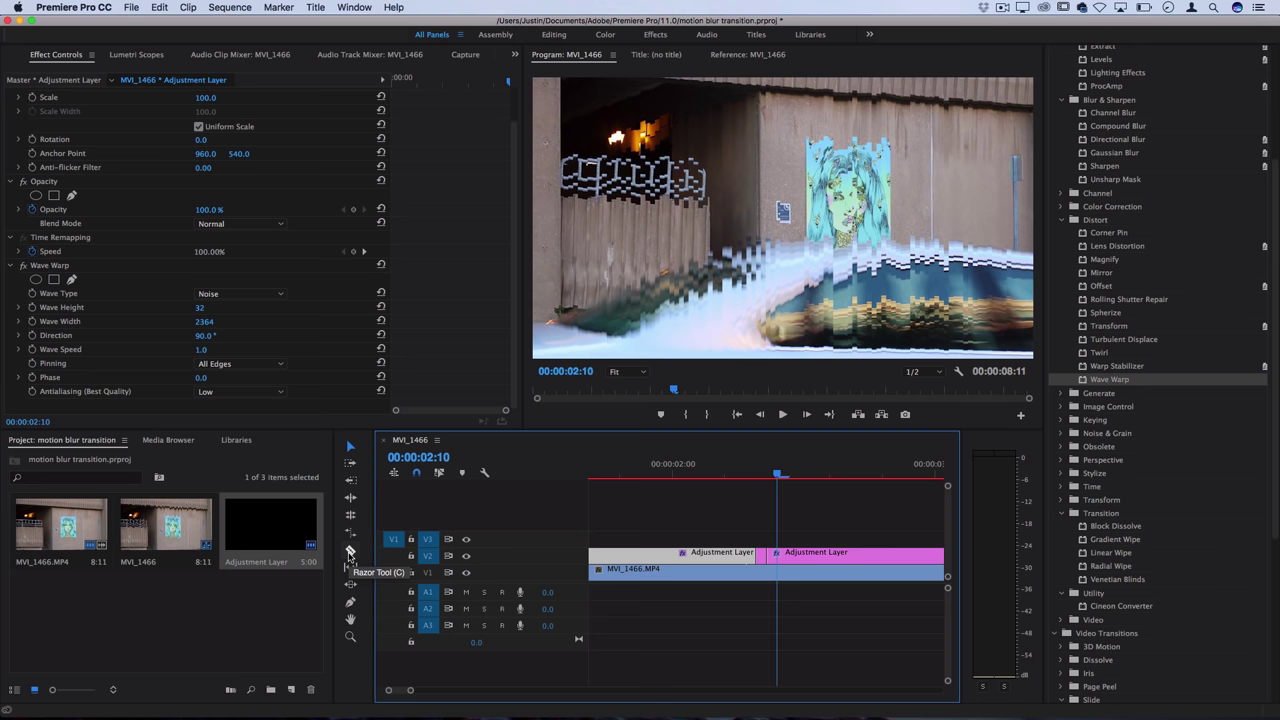
Delete the adjustment layer pieces before and after the one-frame slice.
key(BackSpace)
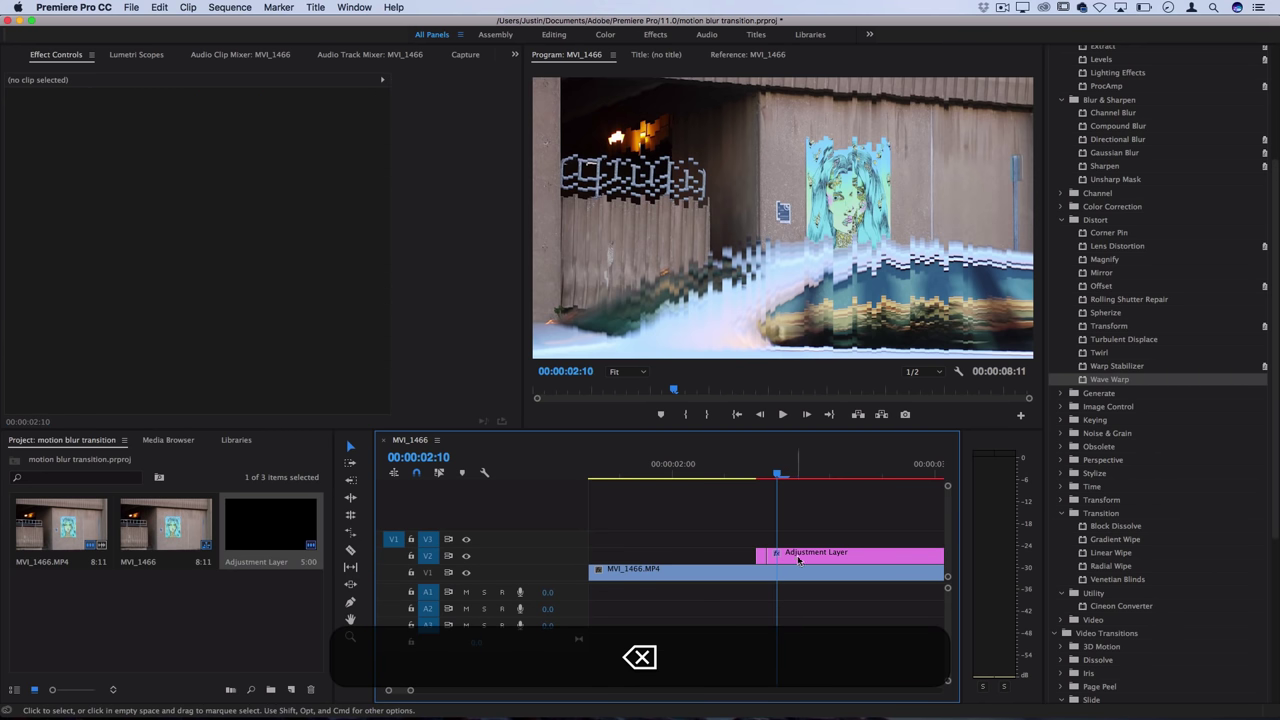
click(798, 560)
key(BackSpace)
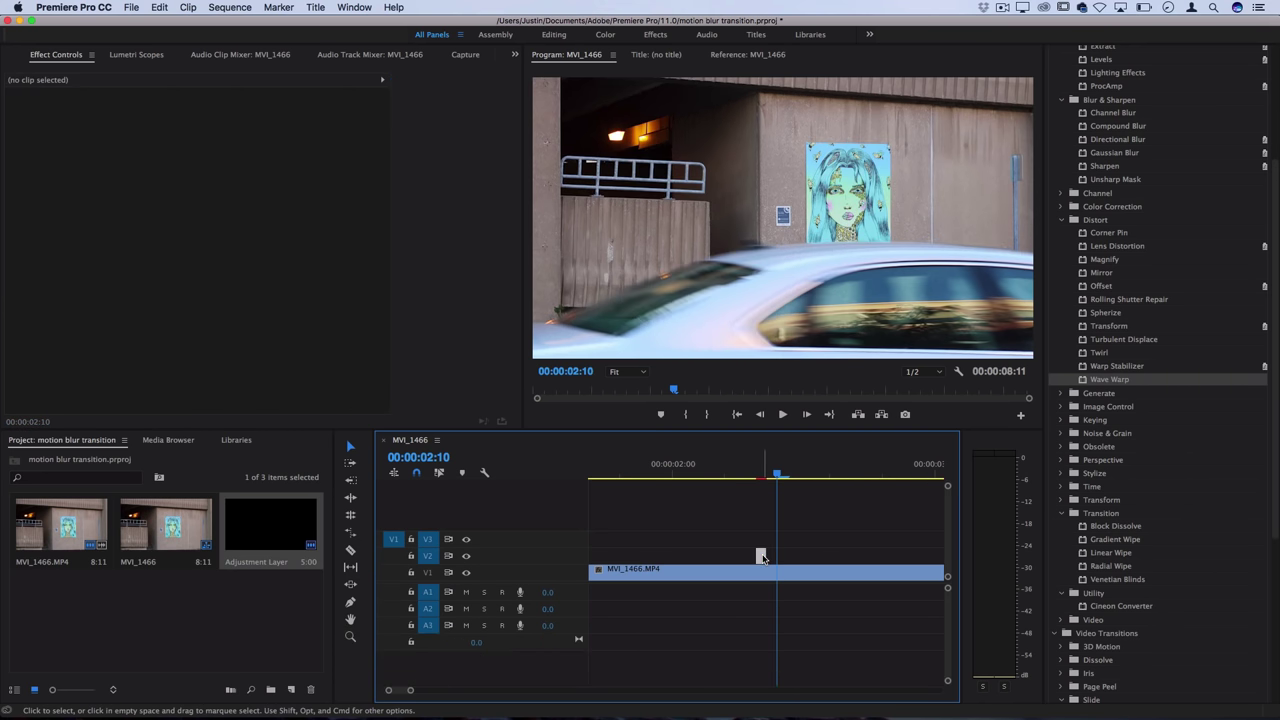
Copy the 02:08 slice and paste copies at 02:10, 02:13, 02:17 and 02:21.
click(761, 556)
click(759, 477)
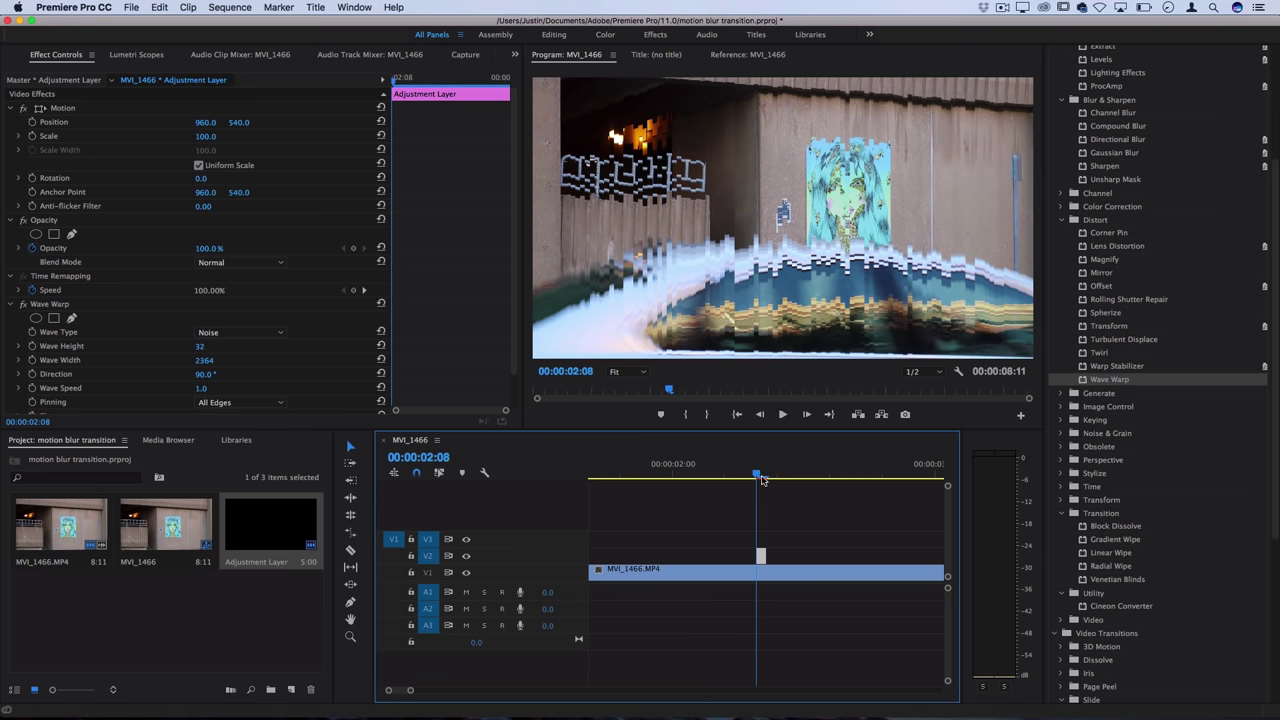
key(super+c)
click(775, 477)
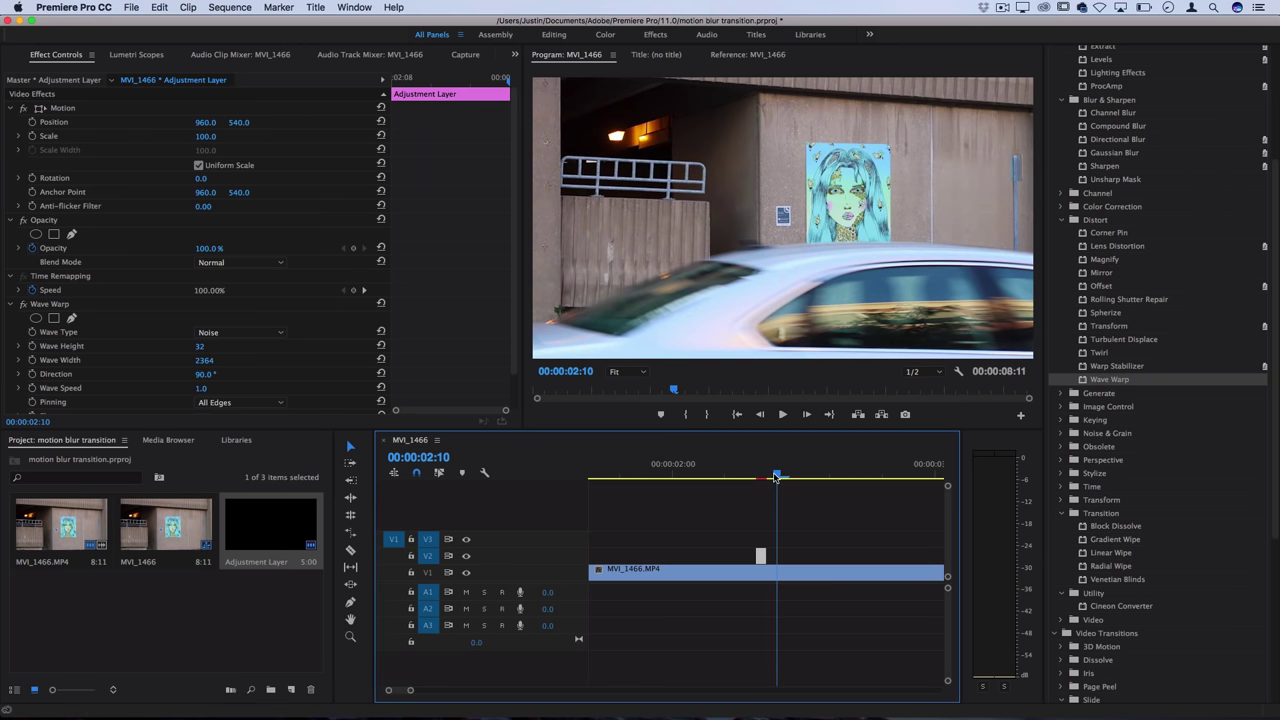
key(super+v)
click(810, 476)
key(super+v)
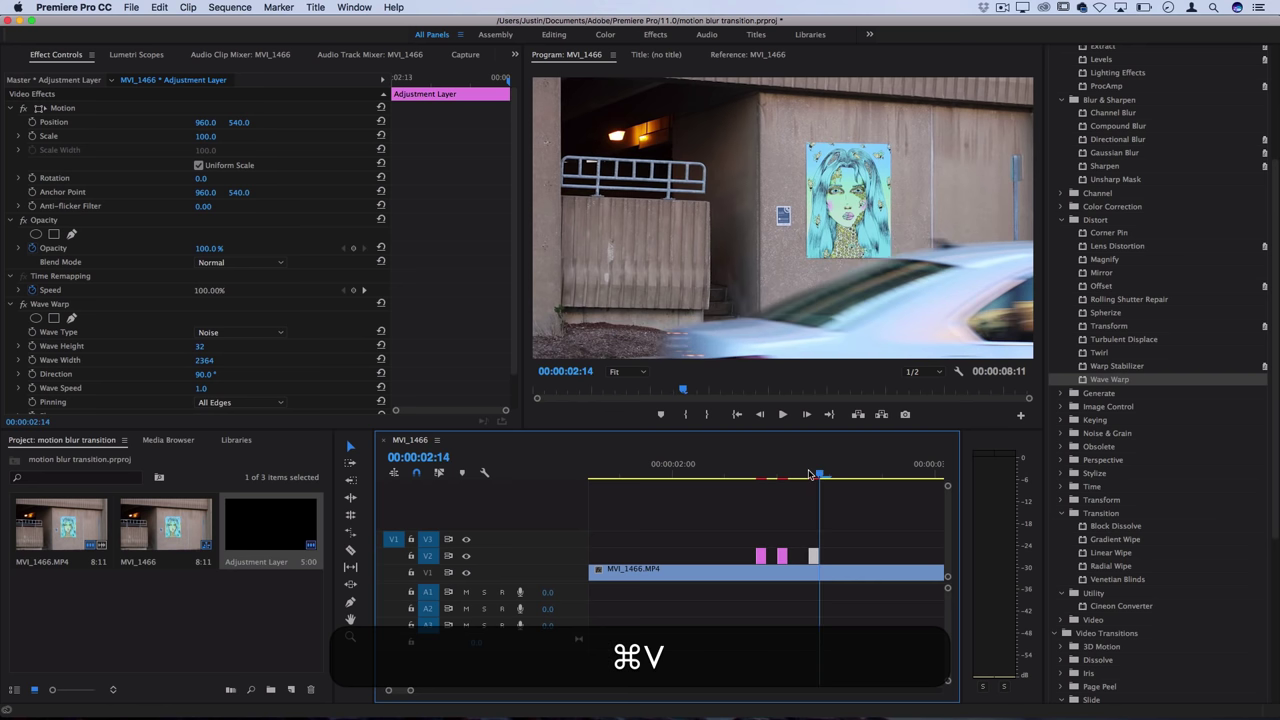
click(850, 477)
key(super+v)
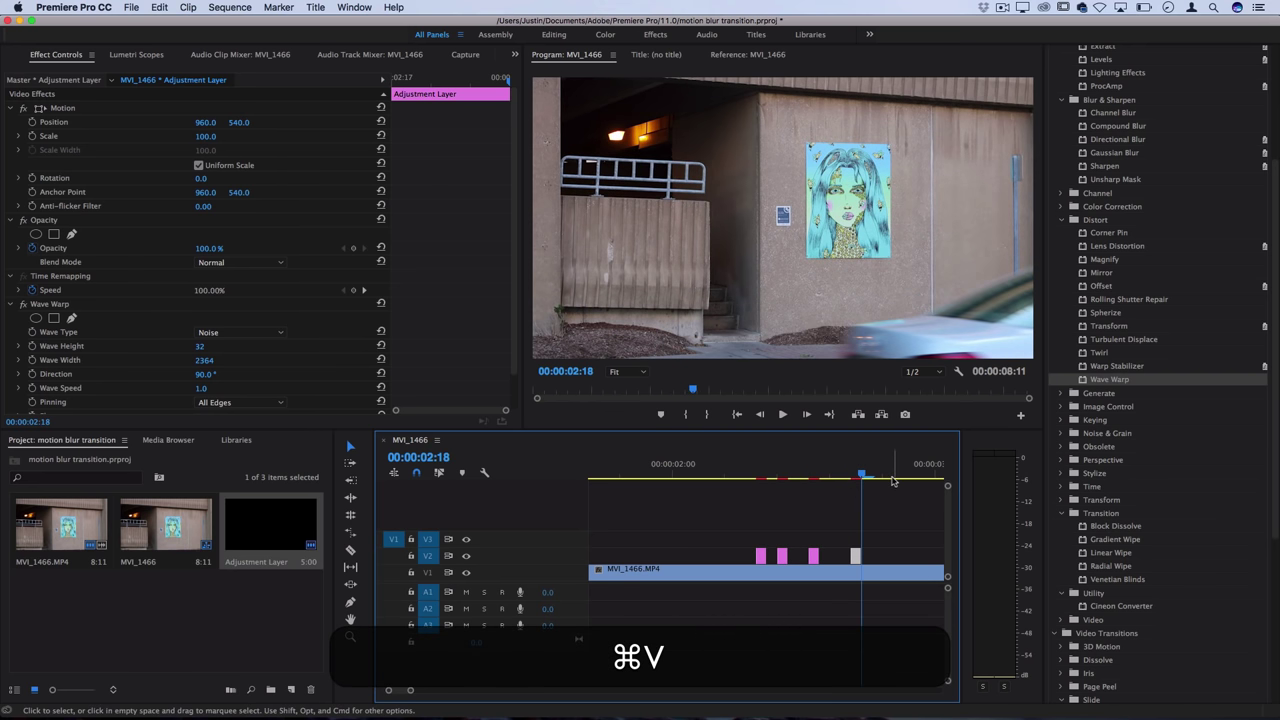
click(893, 478)
key(super+v)
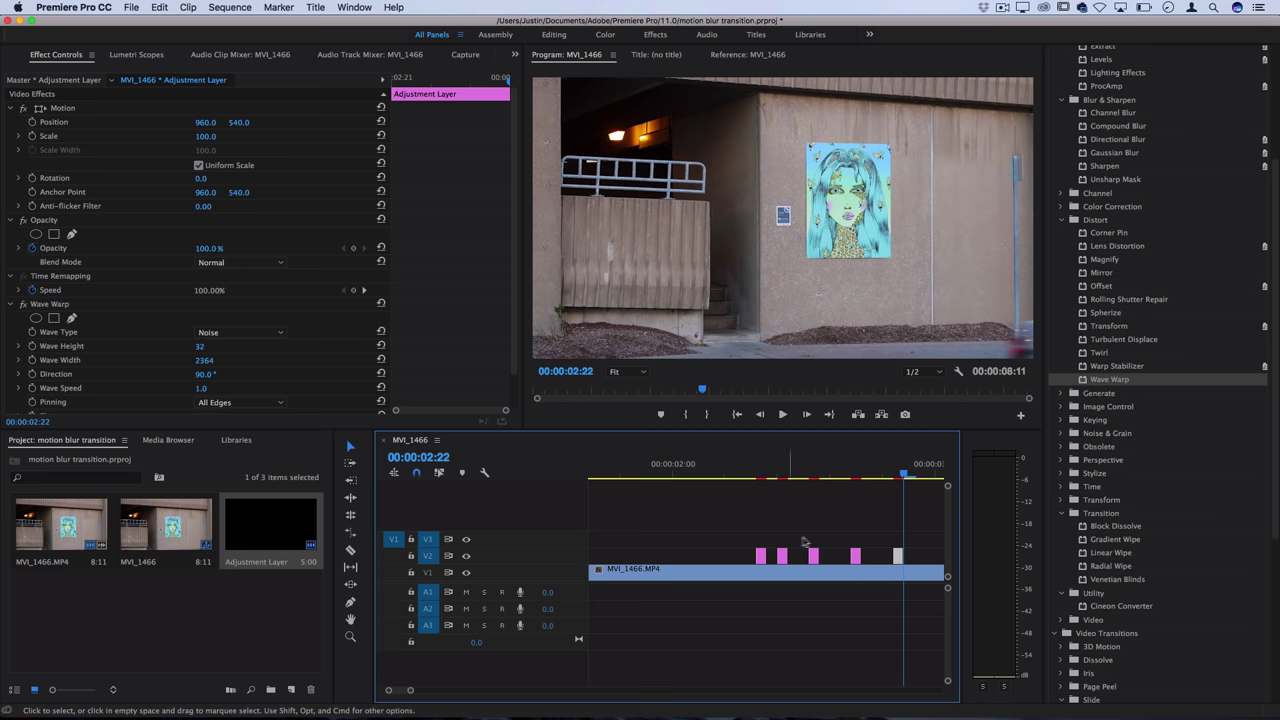
Shift the last slice copy slightly later and step through the slices from the first.
scroll(780, 534, right, 2)
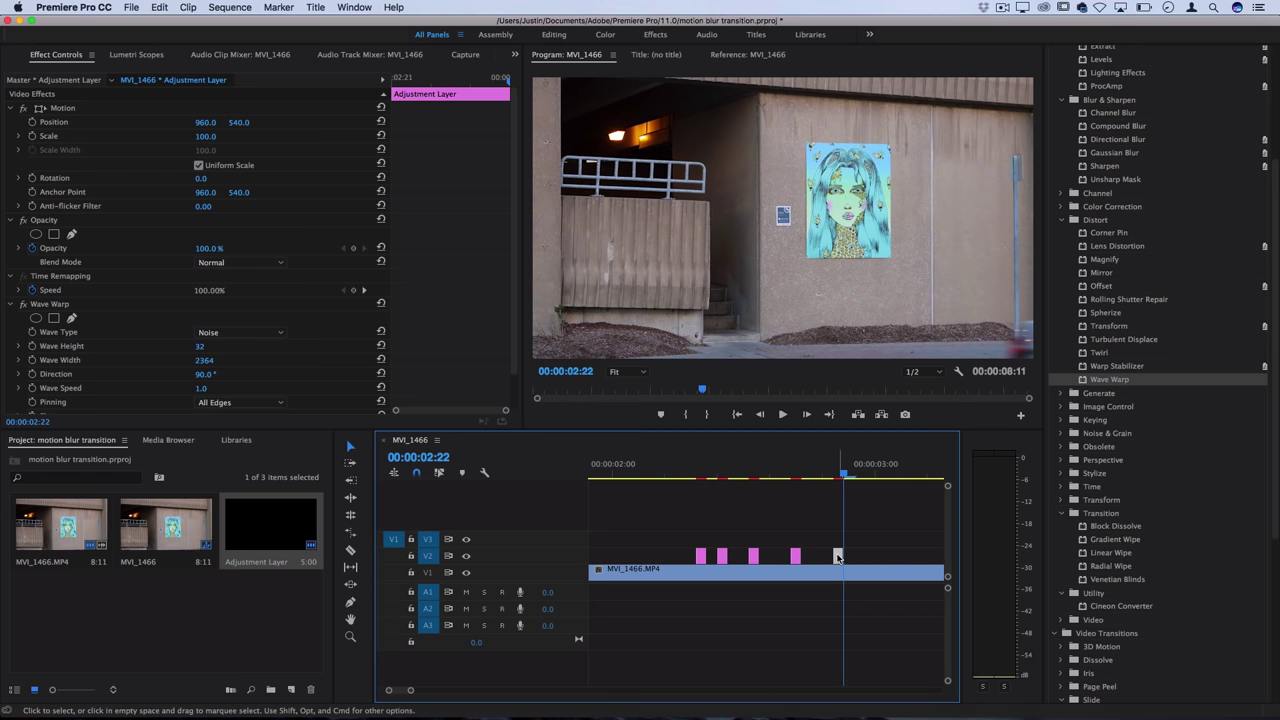
drag(838, 557, 858, 557)
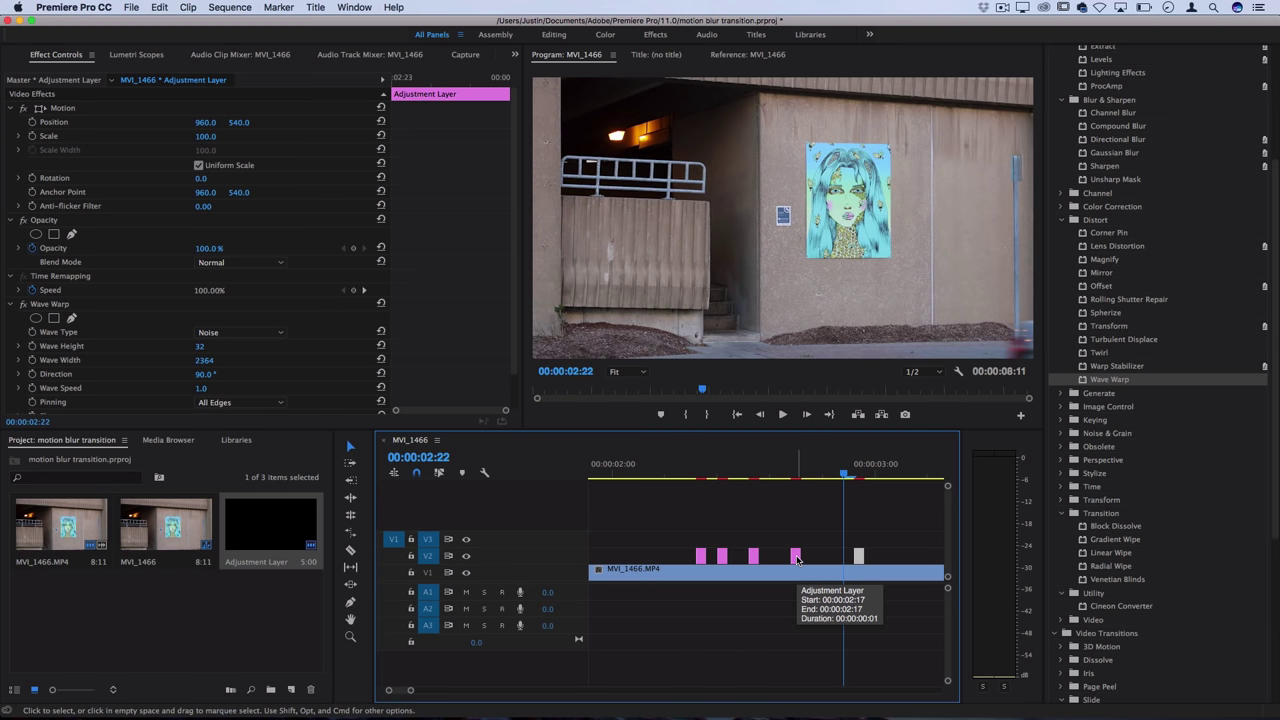
click(703, 477)
key(Right)
key(Right)
key(Right)
key(Right)
key(Right)
key(Right)
key(Right)
key(Right)
key(Right)
key(Right)
key(Right)
key(Right)
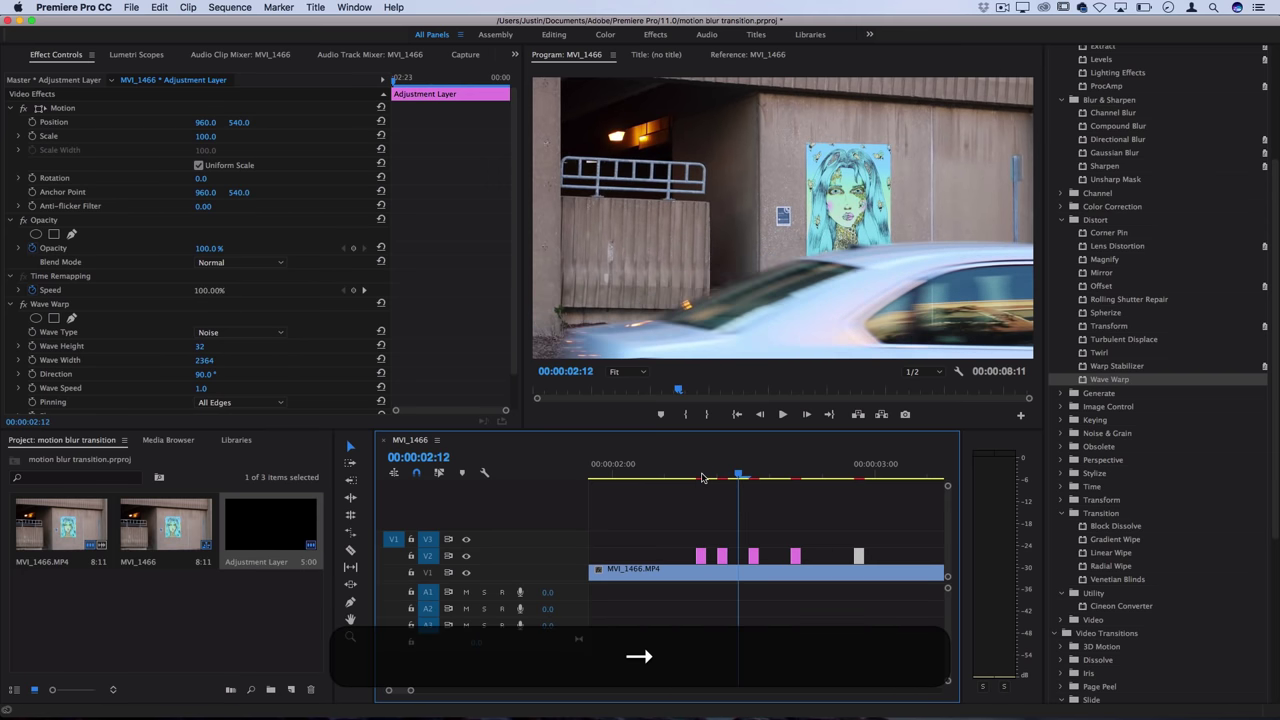
Lower the Wave Height of the first slice at 02:08 to 11.
key(Left)
key(Left)
key(Left)
key(Left)
key(Left)
key(Left)
key(Left)
key(Left)
key(Left)
key(Left)
key(Left)
key(Left)
key(Left)
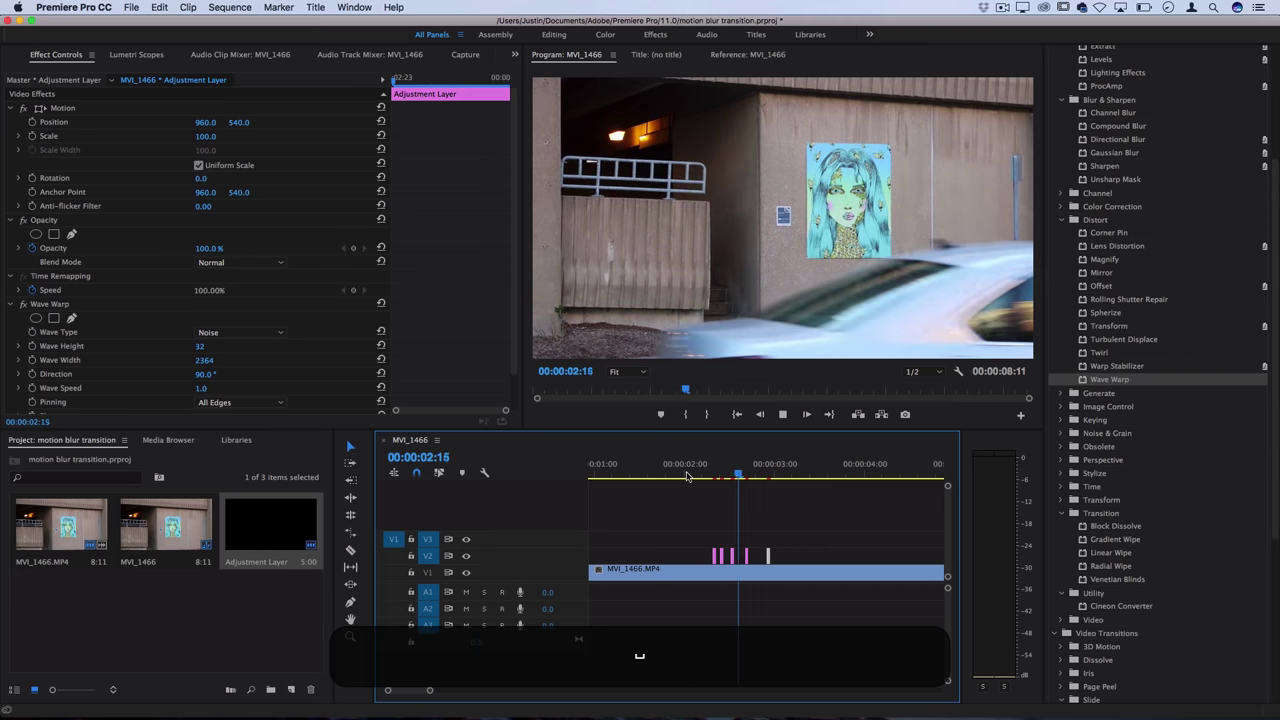
key(=)
click(676, 556)
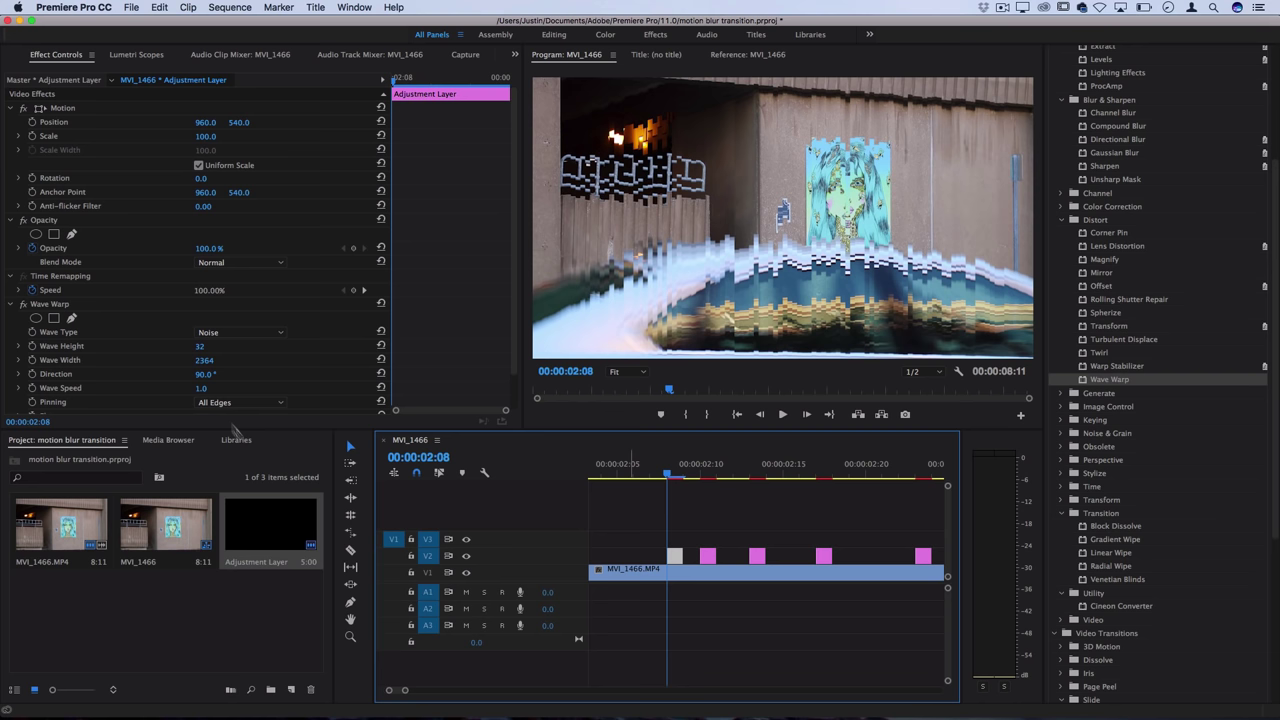
click(205, 352)
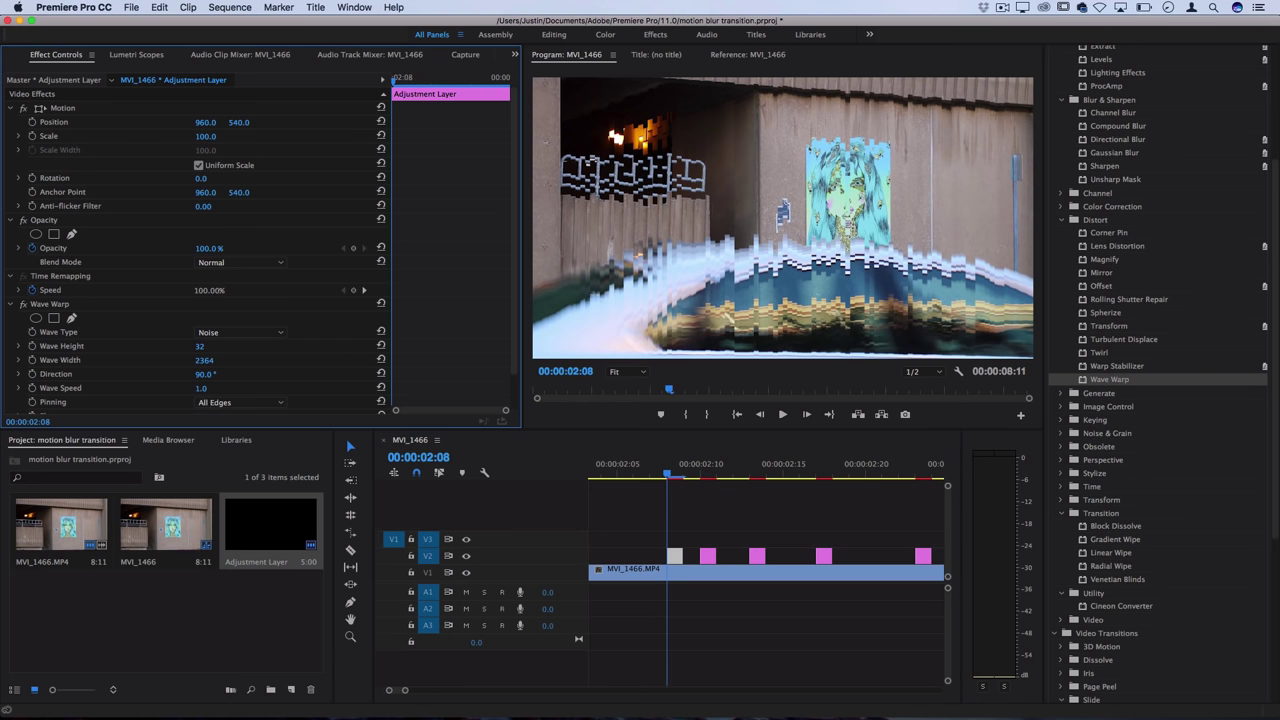
drag(199, 345, 178, 345)
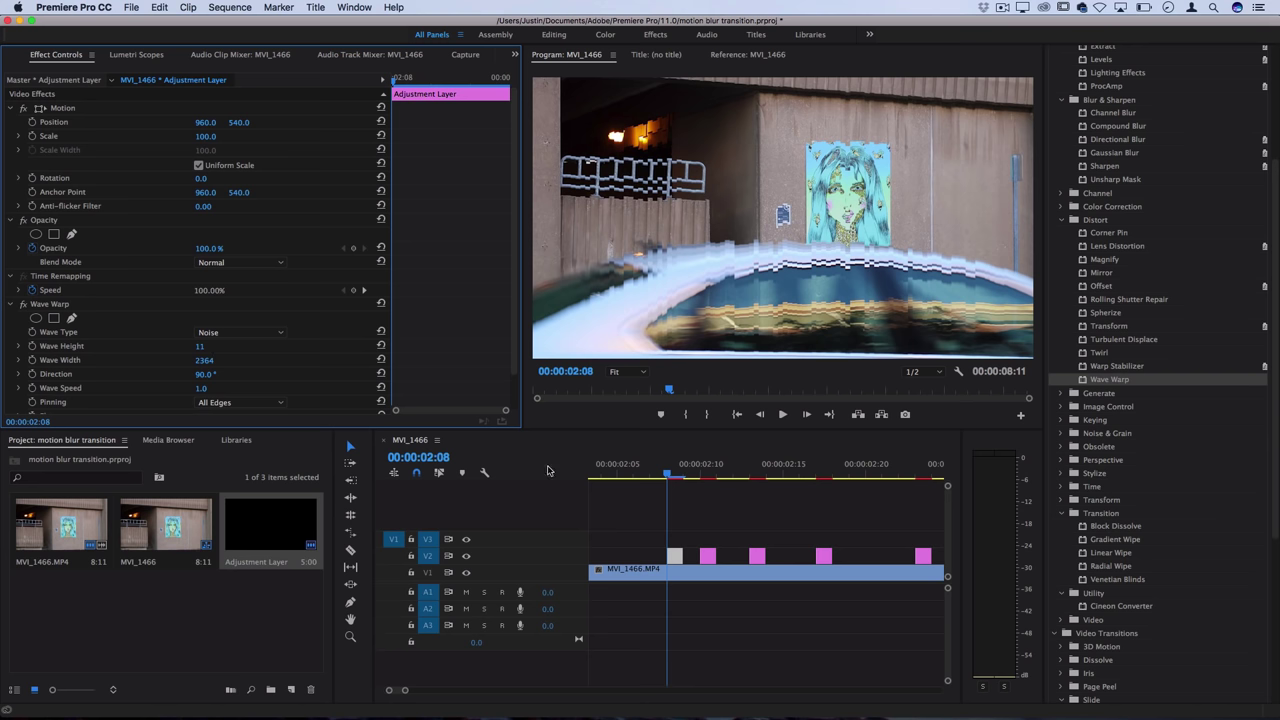
Give the 02:10 slice Wave Height 108 and the Darker Color blend mode.
key(Right)
key(Right)
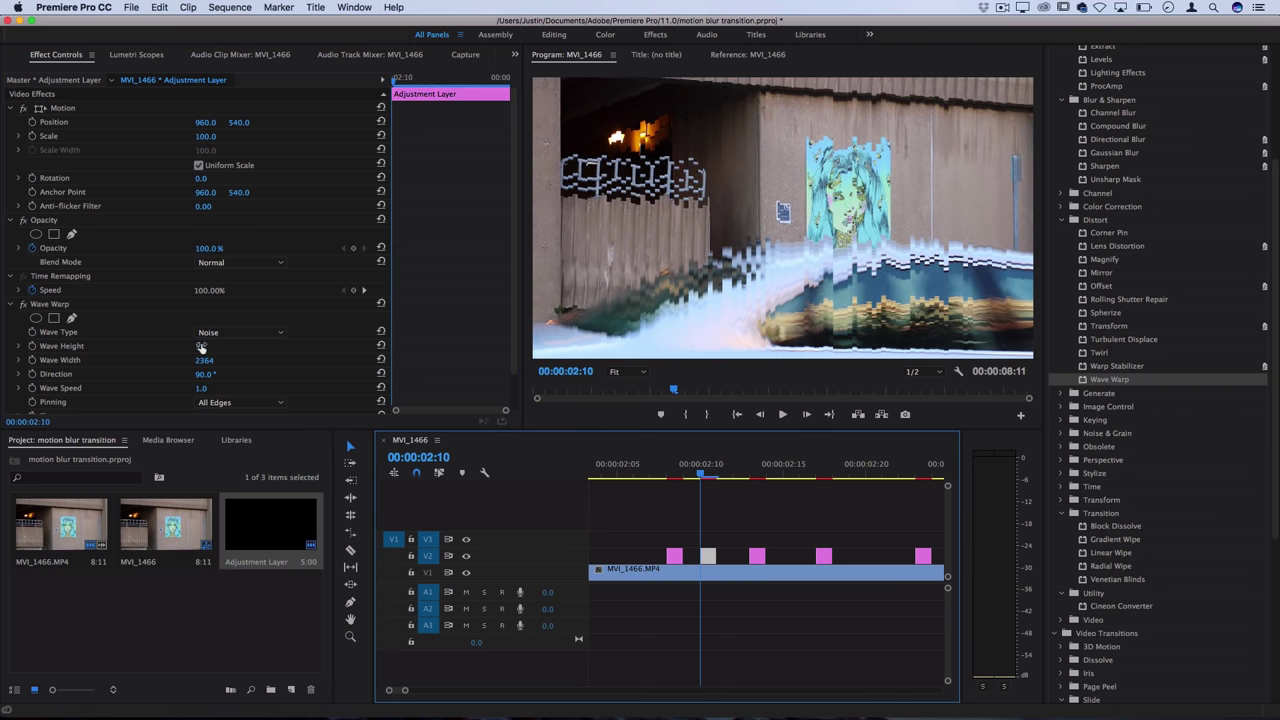
mouse_move(200, 347)
mouse_down()
mouse_move(236, 347)
mouse_move(211, 346)
mouse_up()
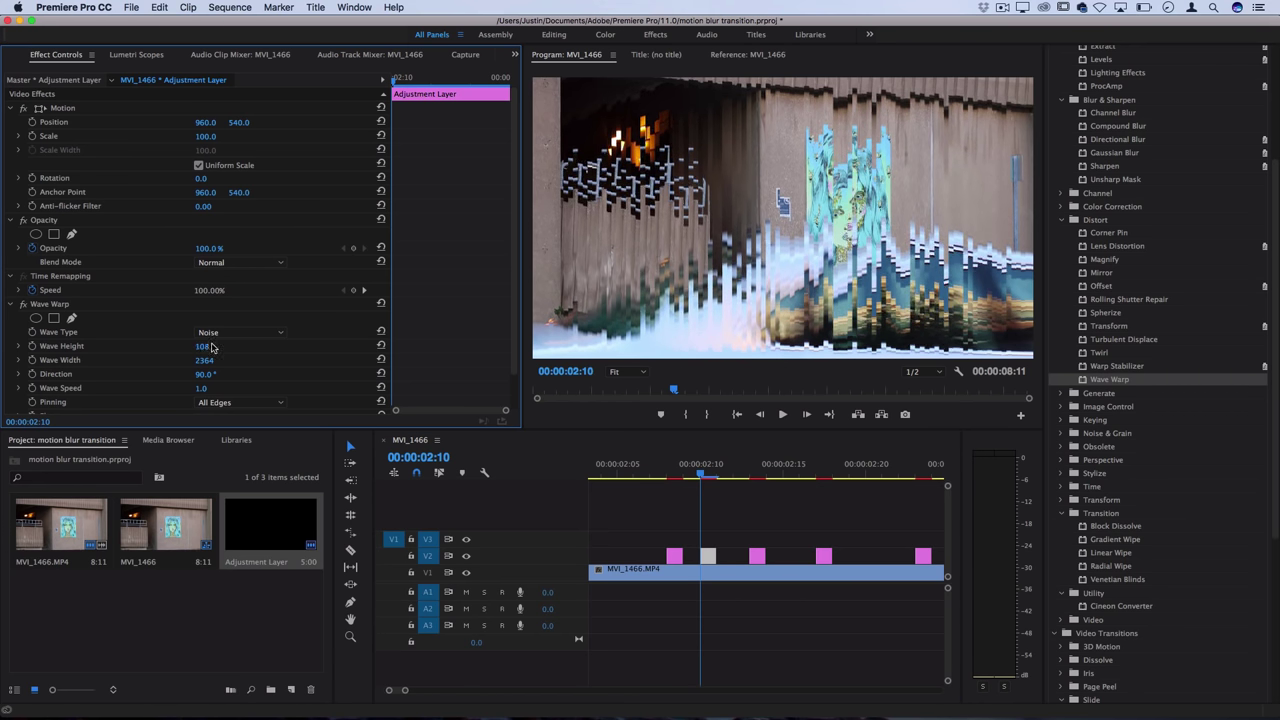
click(210, 263)
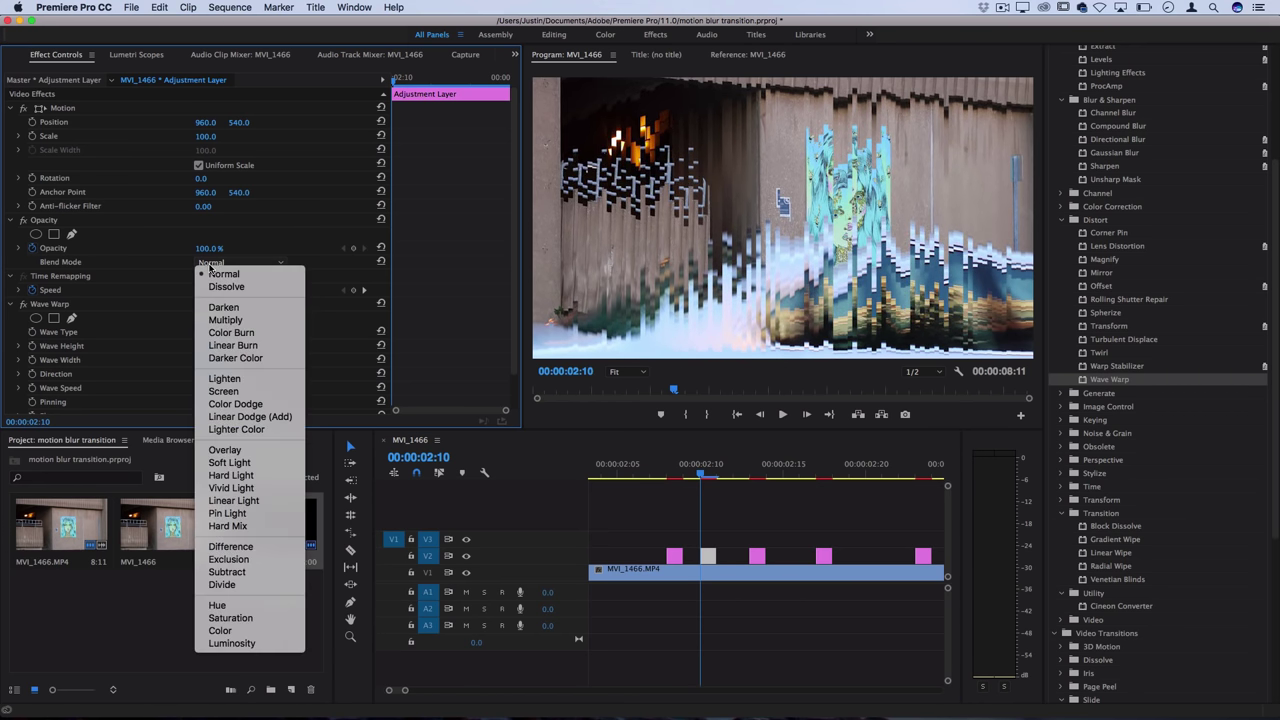
click(250, 361)
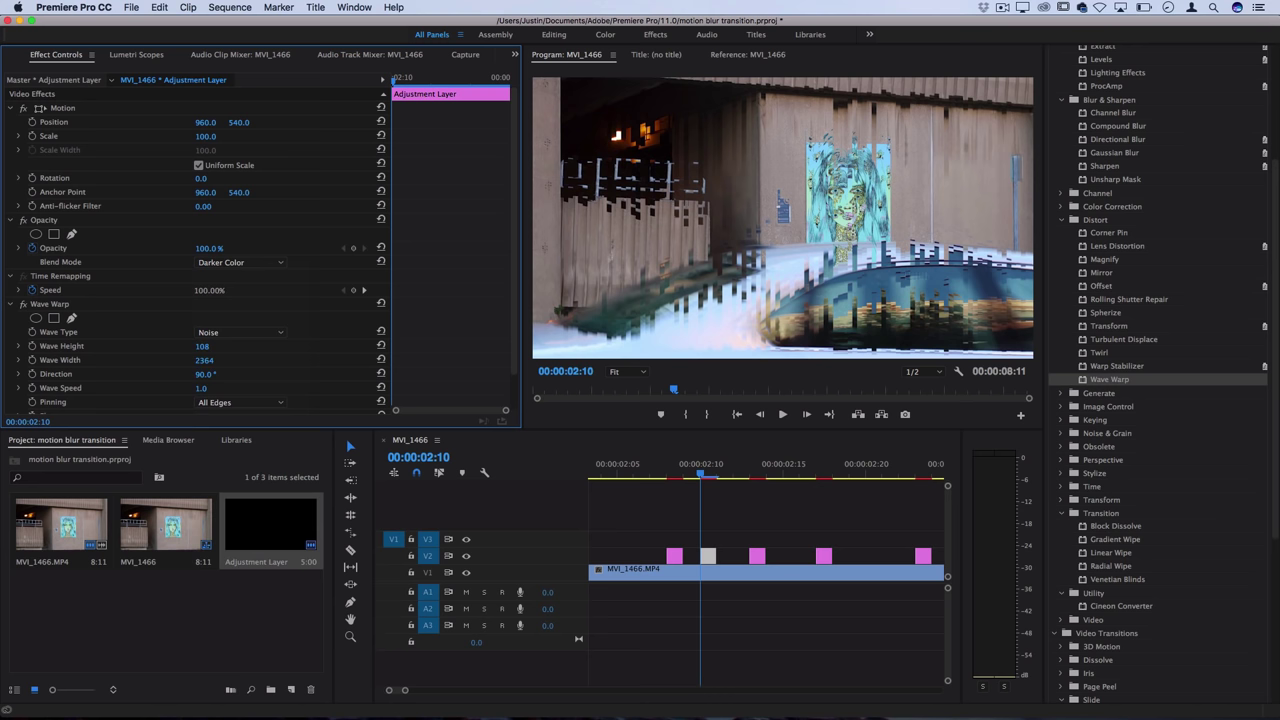
In Lumetri Color, pull down and bend the red RGB curve of the 02:10 slice for a cyan tint.
scroll(1184, 278, up, 5)
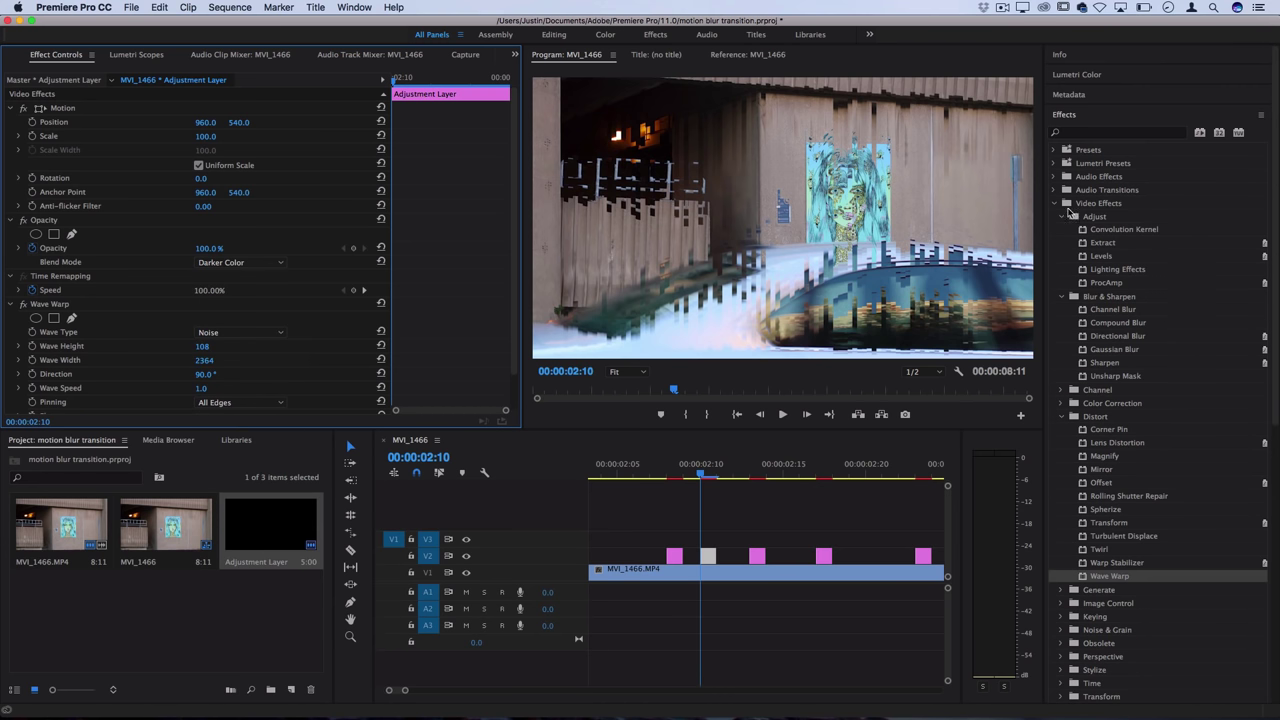
click(1066, 205)
click(1063, 115)
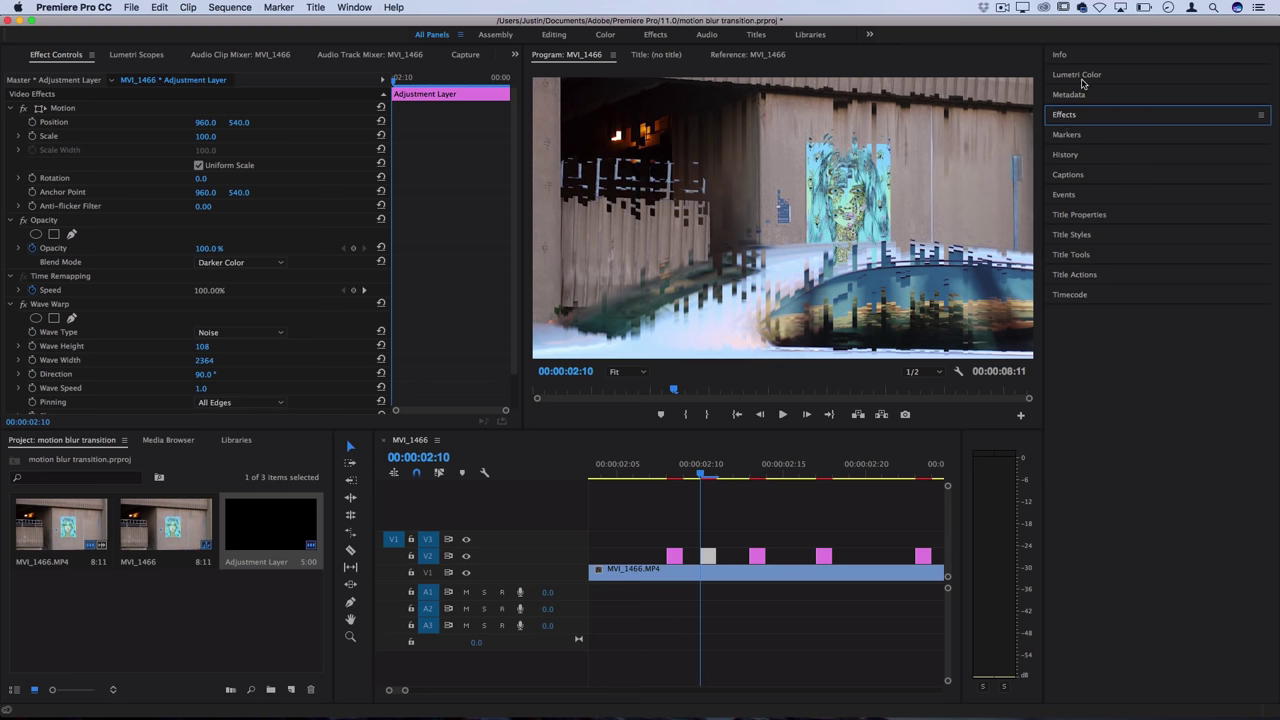
click(1078, 75)
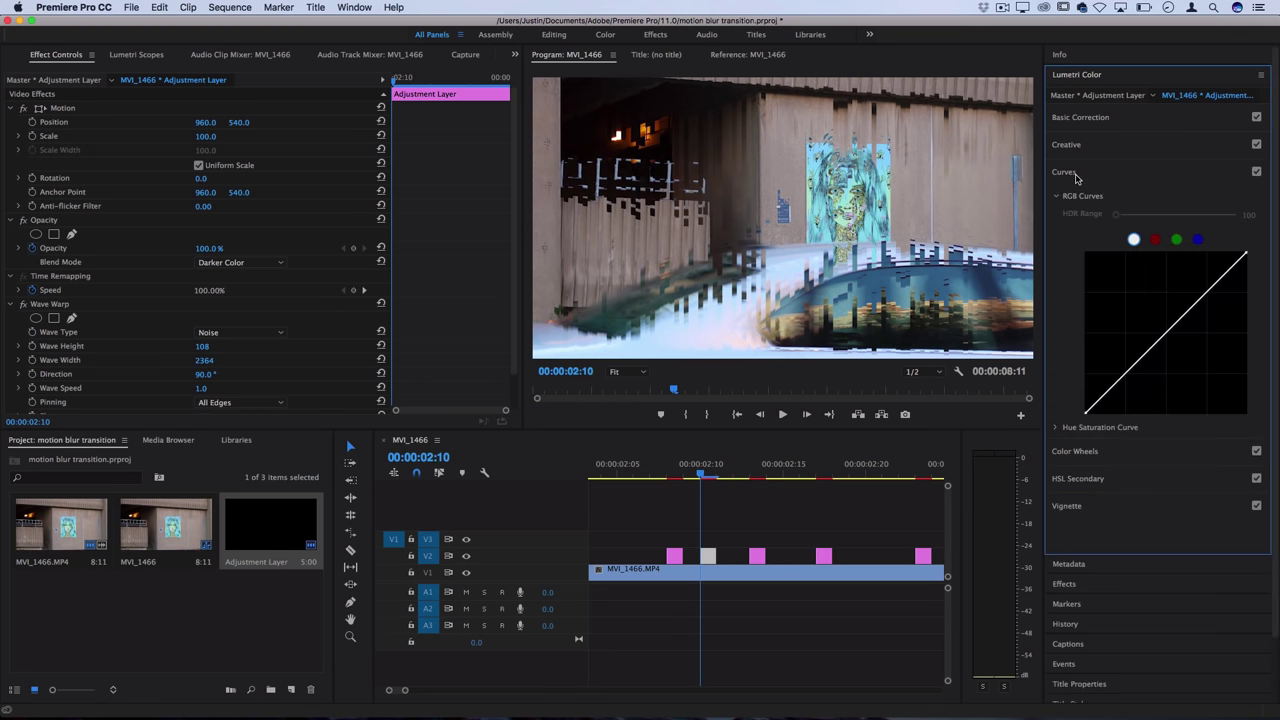
click(1155, 241)
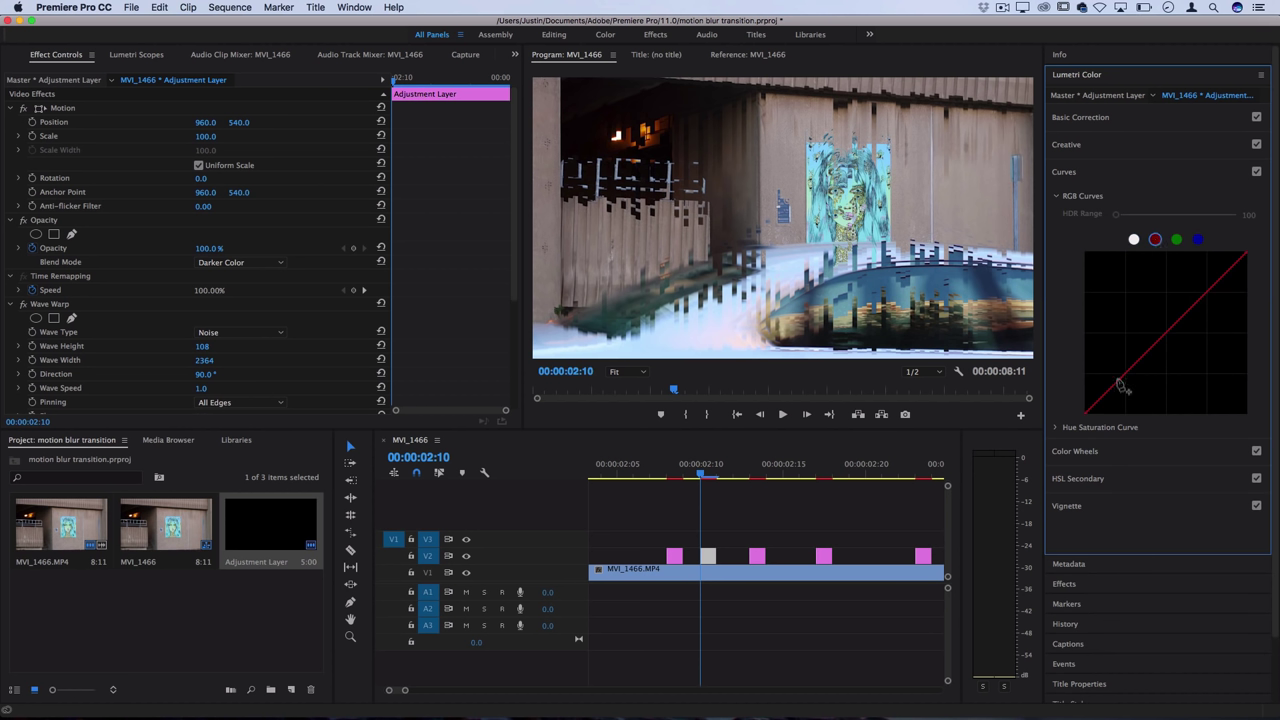
drag(1246, 258, 1247, 327)
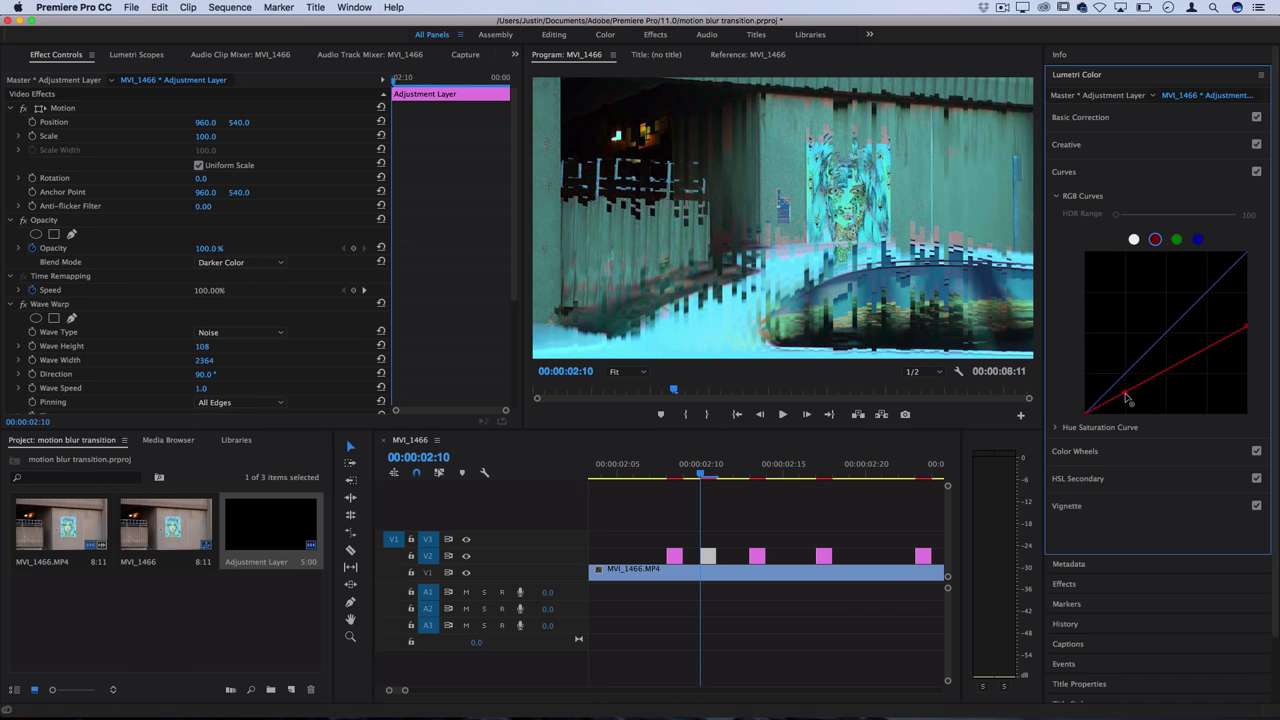
drag(1125, 393, 1117, 377)
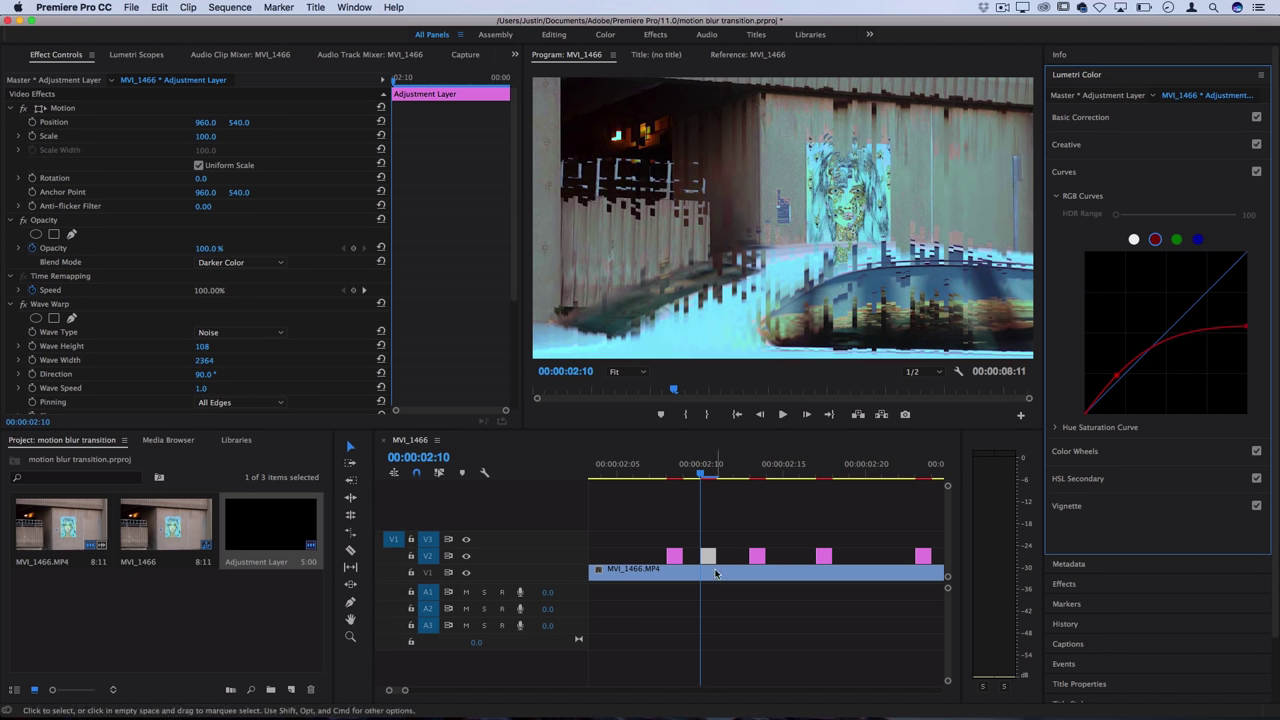
key(Down)
key(Down)
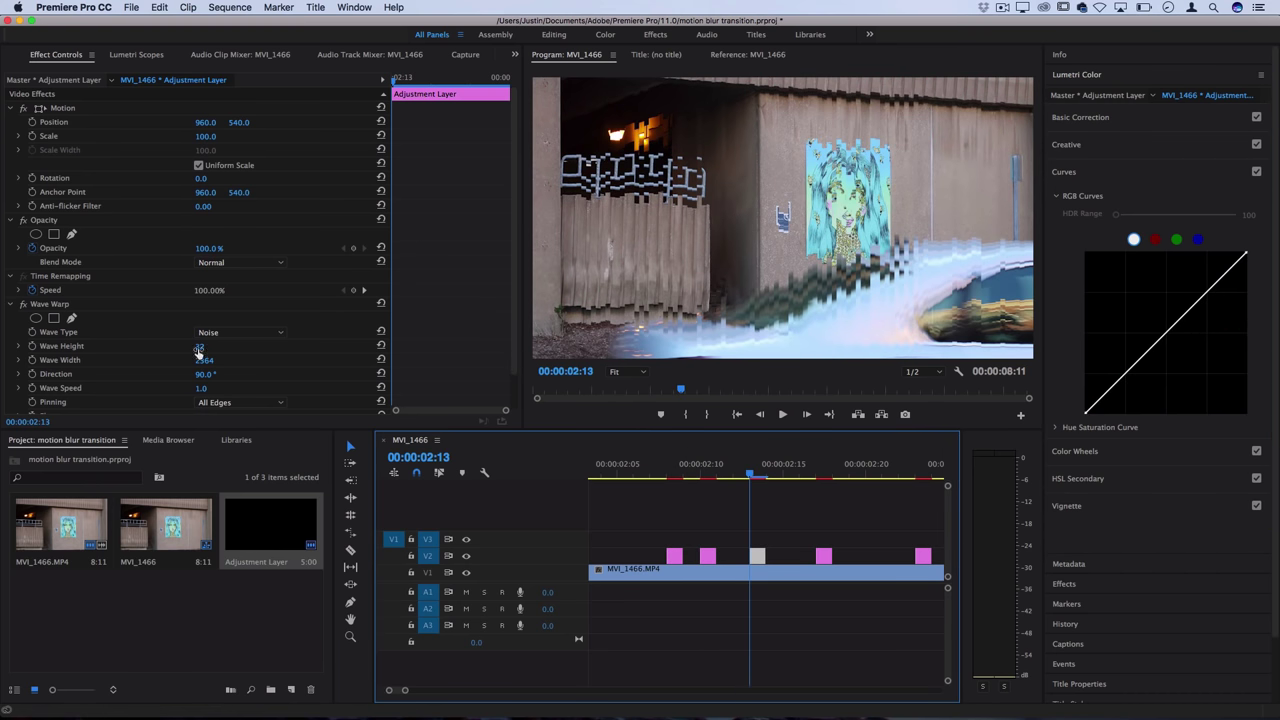
Tweak the next slice's wave height, then give the 02:17 slice Smooth Noise waves with greater height.
drag(198, 350, 201, 350)
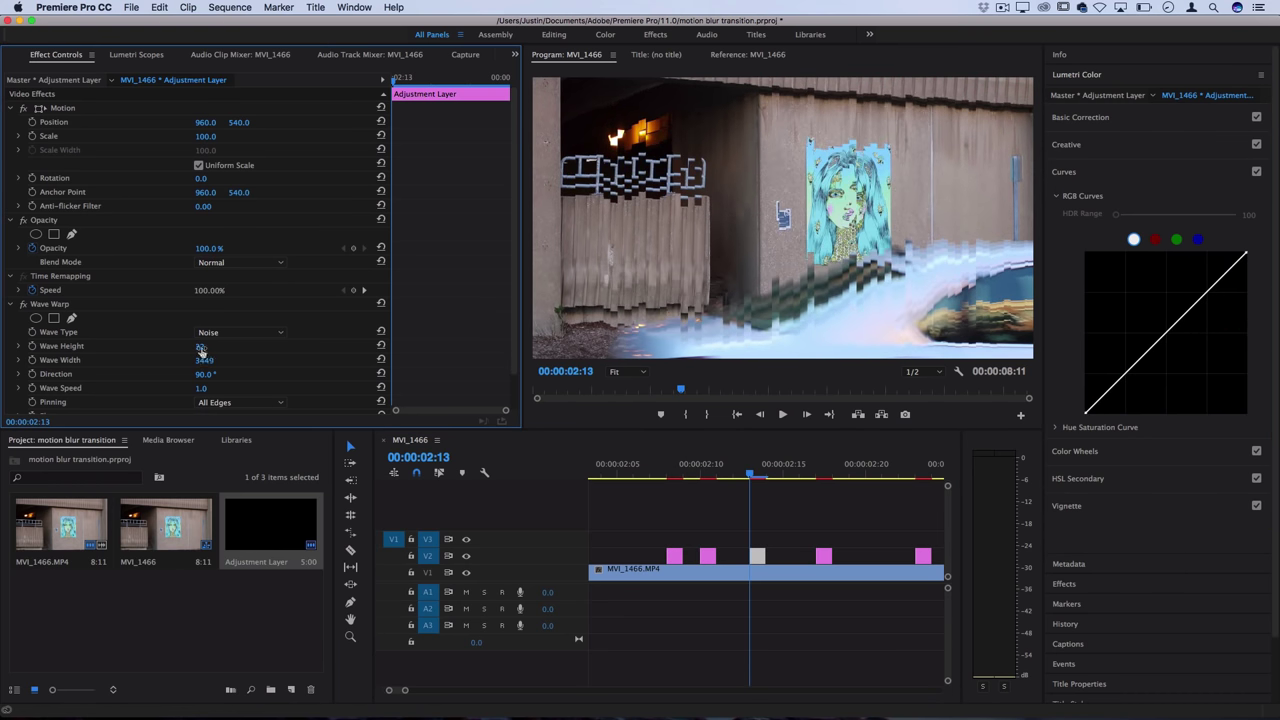
key(Down)
key(Down)
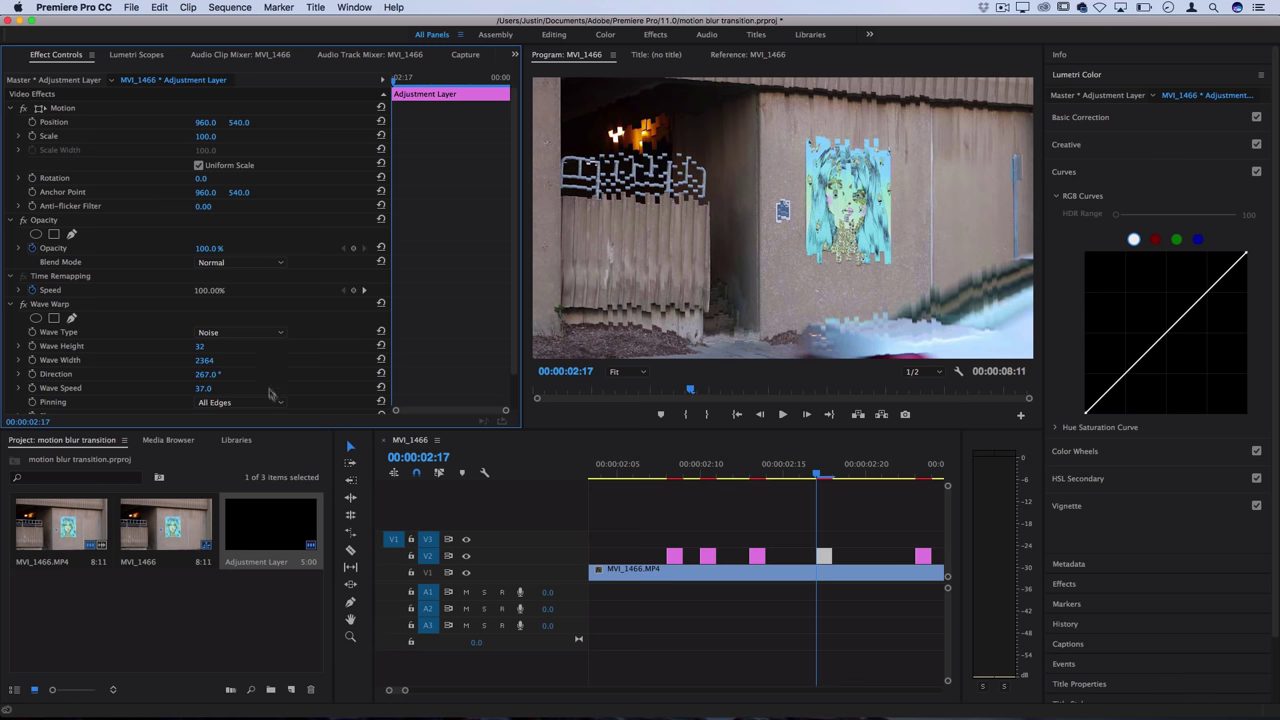
click(257, 334)
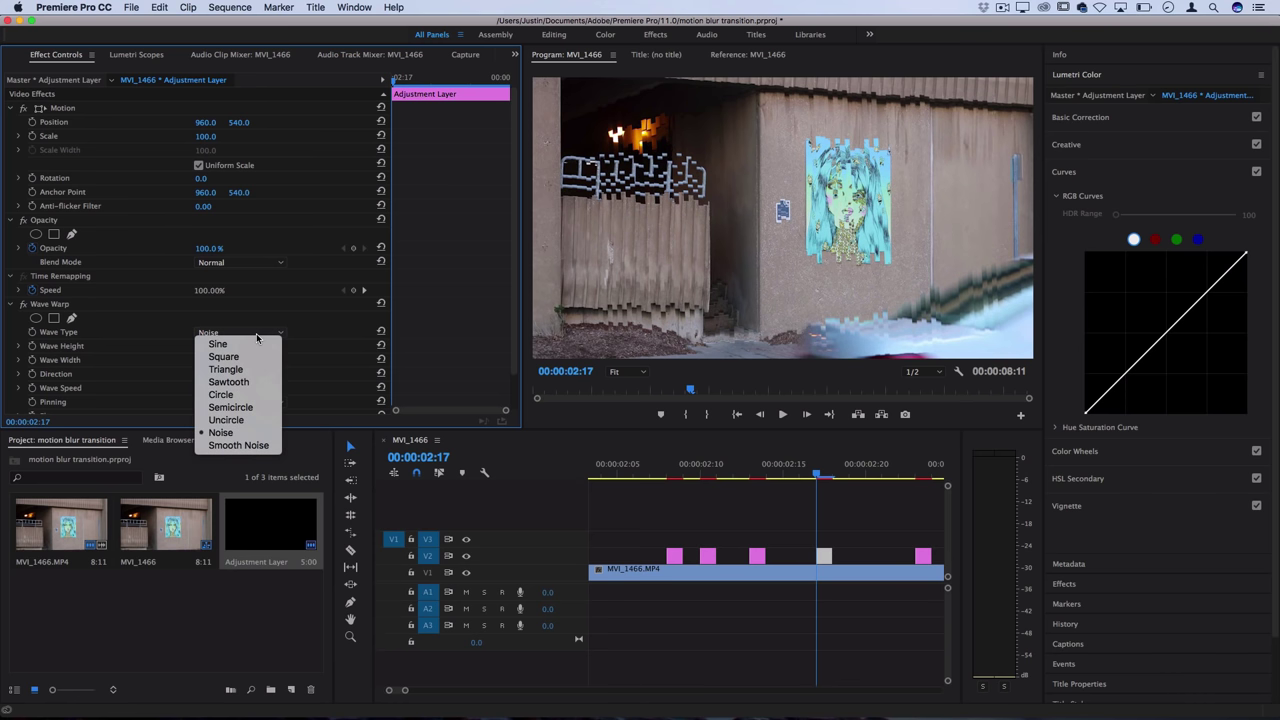
click(238, 445)
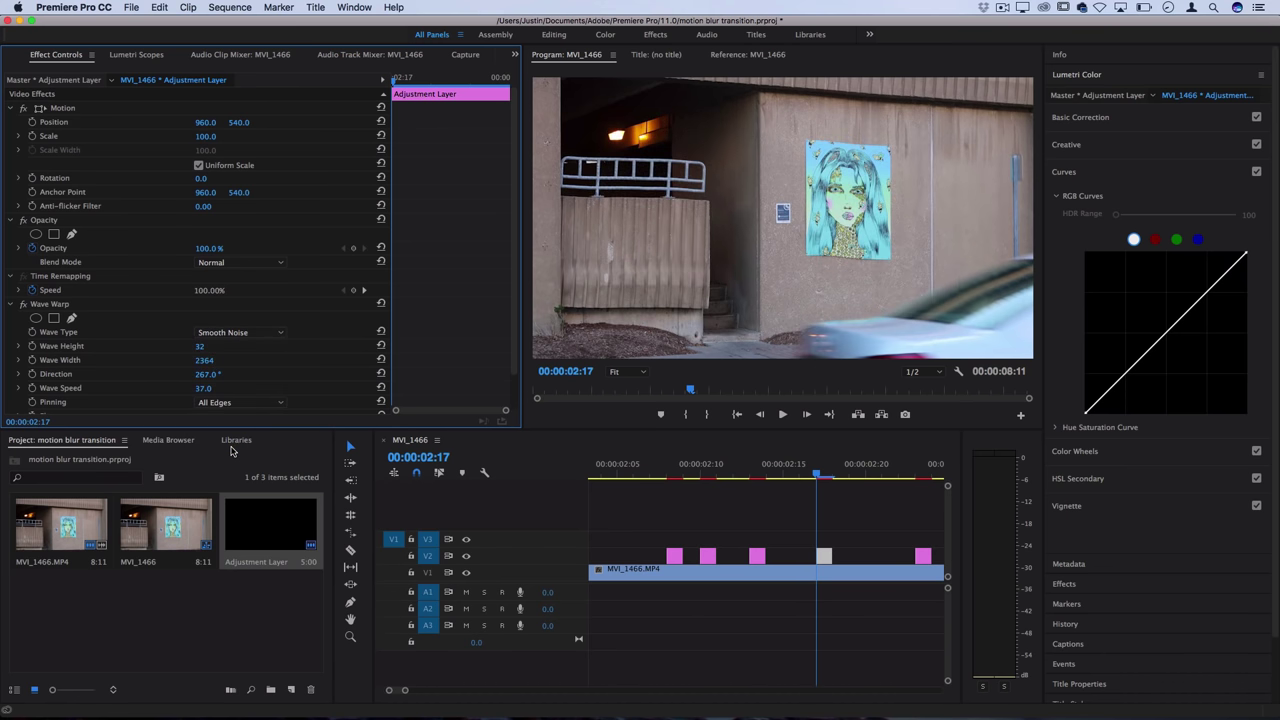
drag(200, 346, 290, 346)
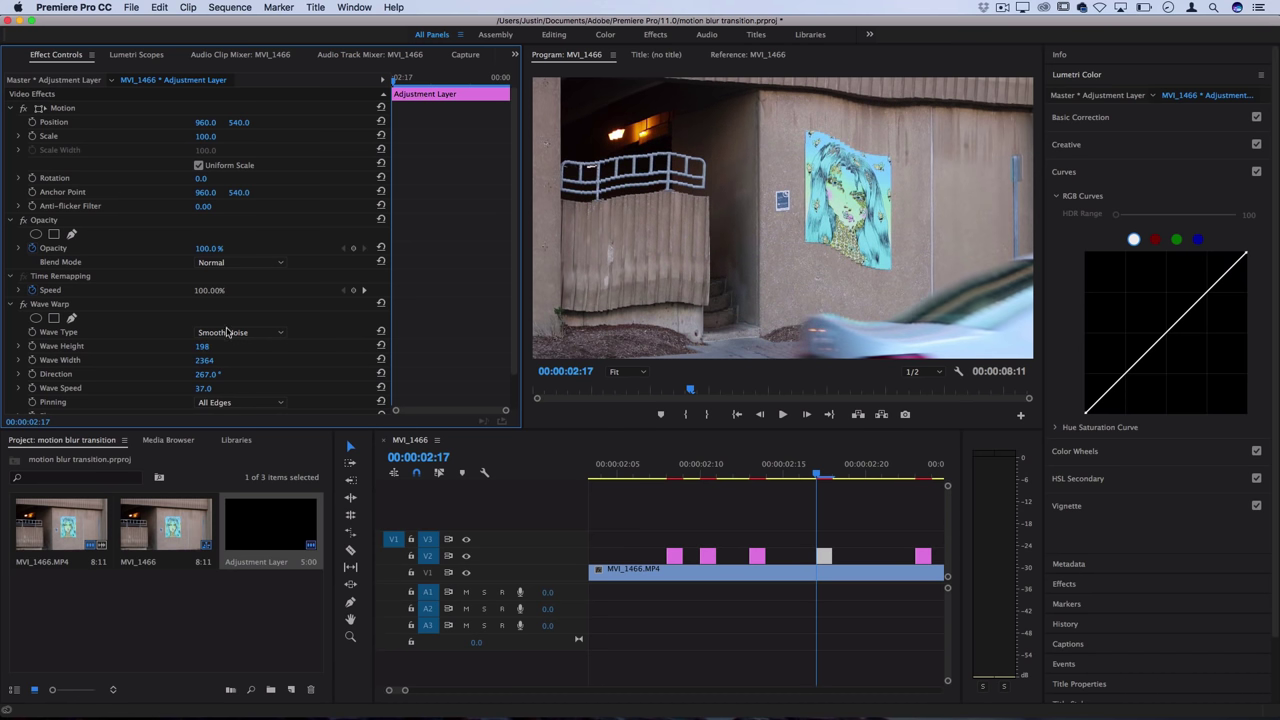
Set the last slice's Wave Warp direction to 180° and wave width to 3186.
click(228, 332)
click(923, 552)
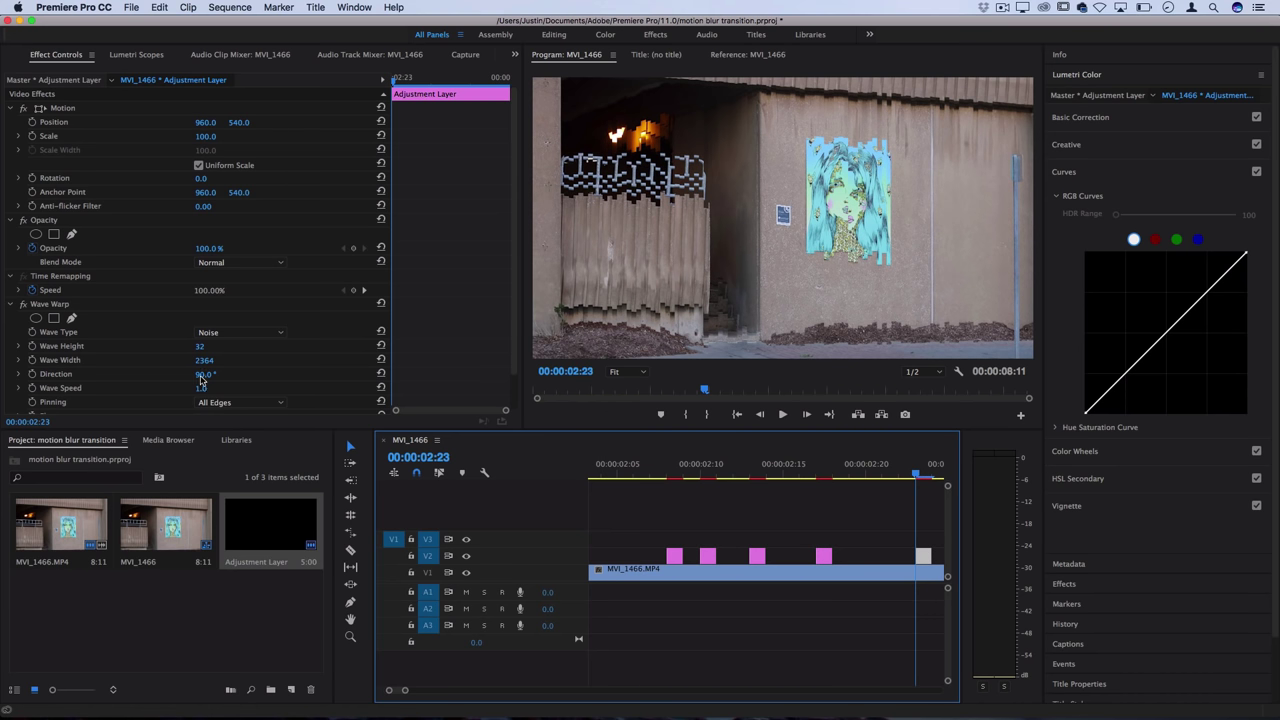
mouse_move(200, 380)
mouse_down()
mouse_move(248, 380)
mouse_move(216, 375)
mouse_up()
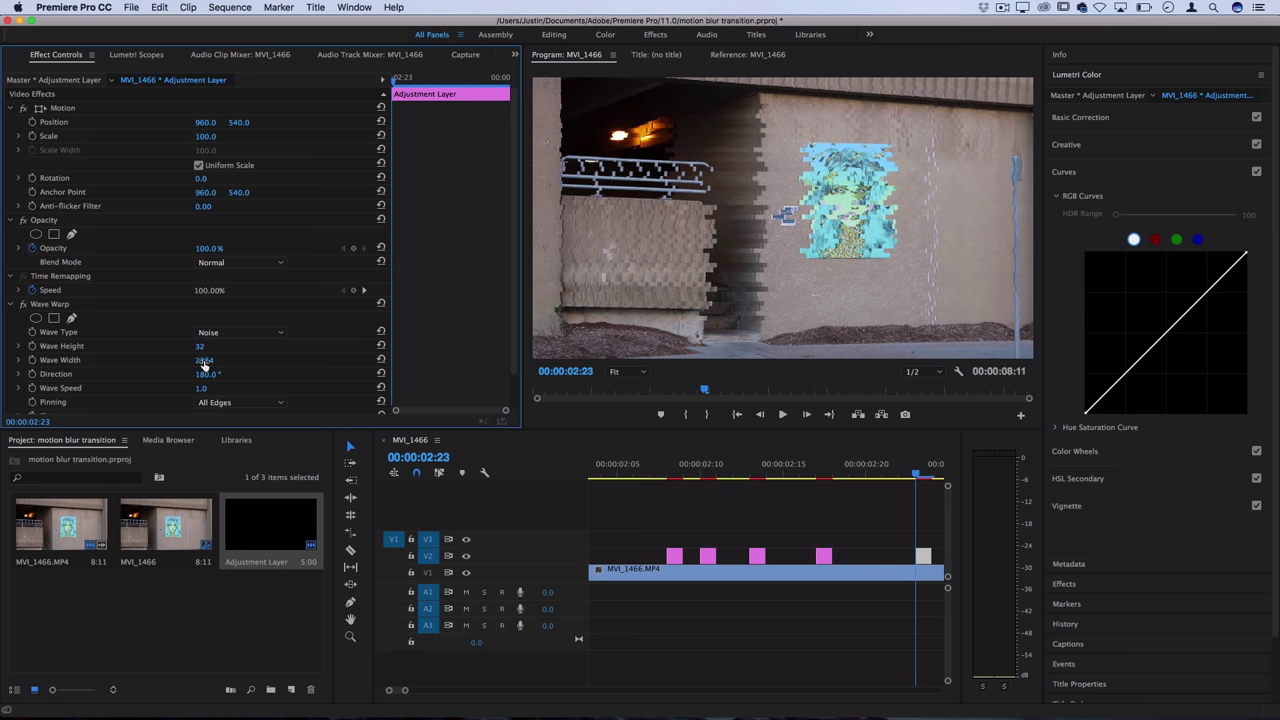
mouse_move(204, 365)
mouse_down()
mouse_move(211, 357)
mouse_move(182, 346)
mouse_move(211, 362)
mouse_up()
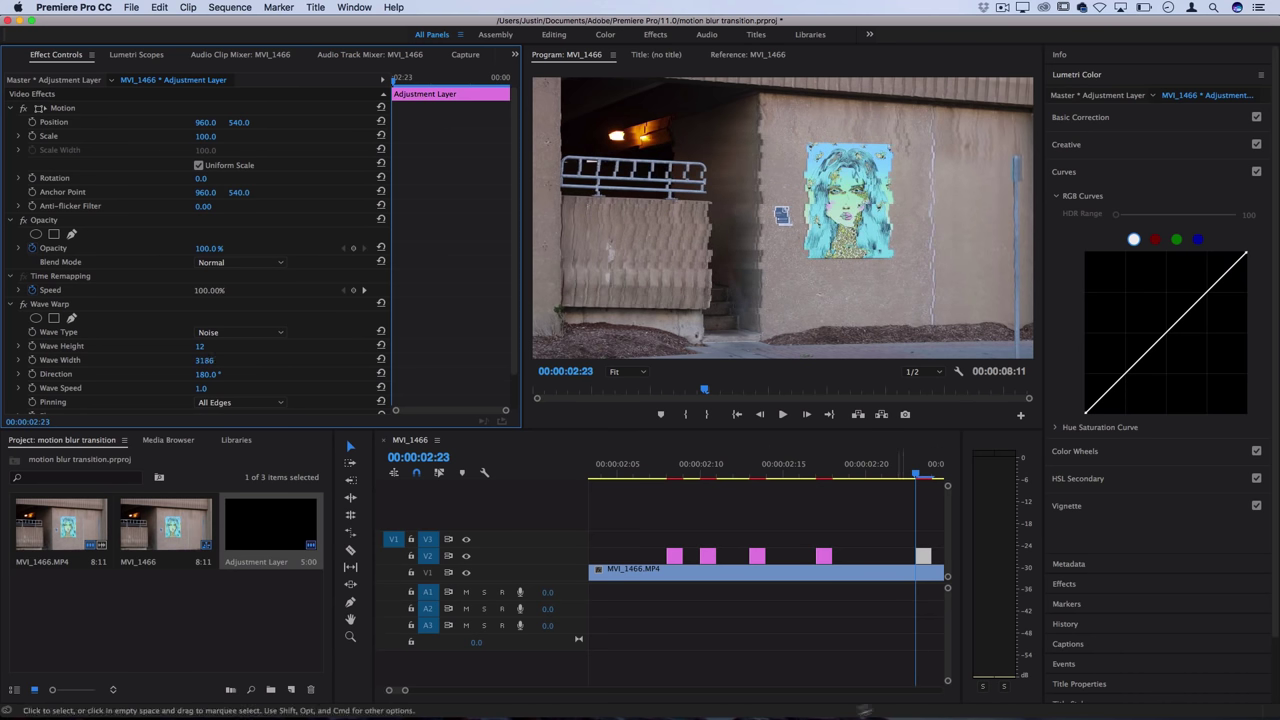
Zoom the timeline out and play back the glitch section from about one second.
key(minus)
key(minus)
key(minus)
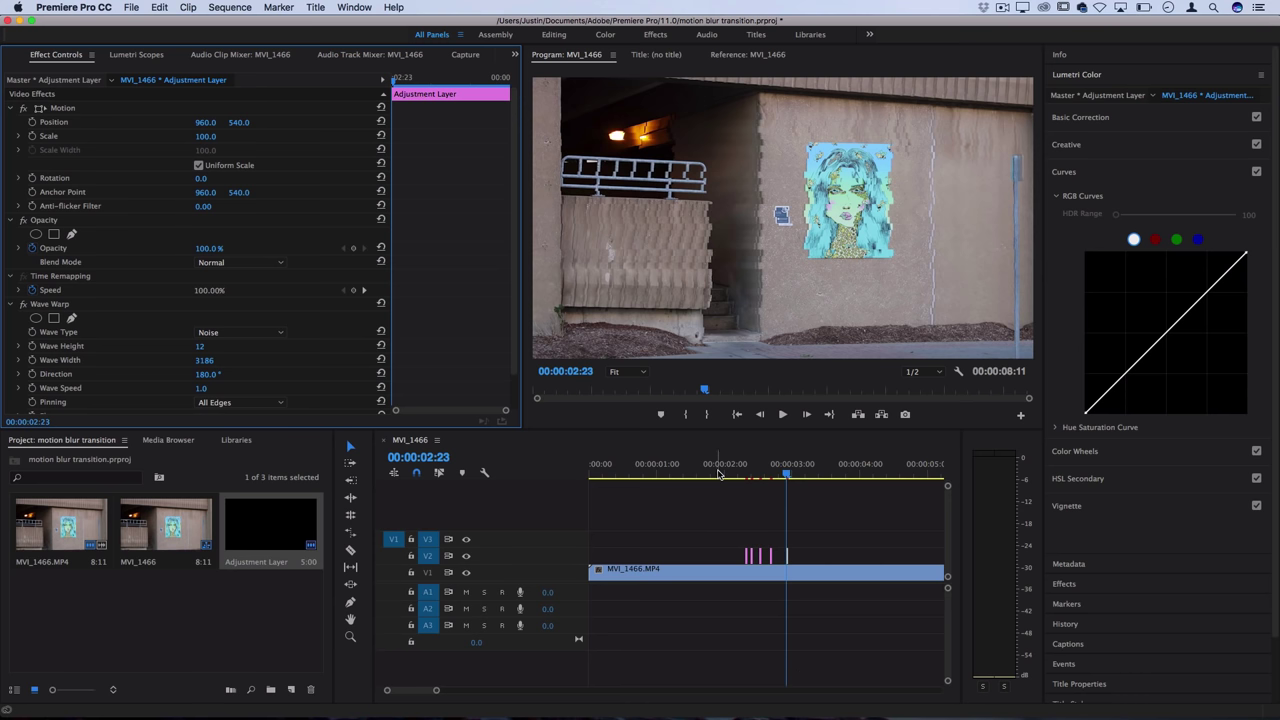
click(717, 474)
key(space)
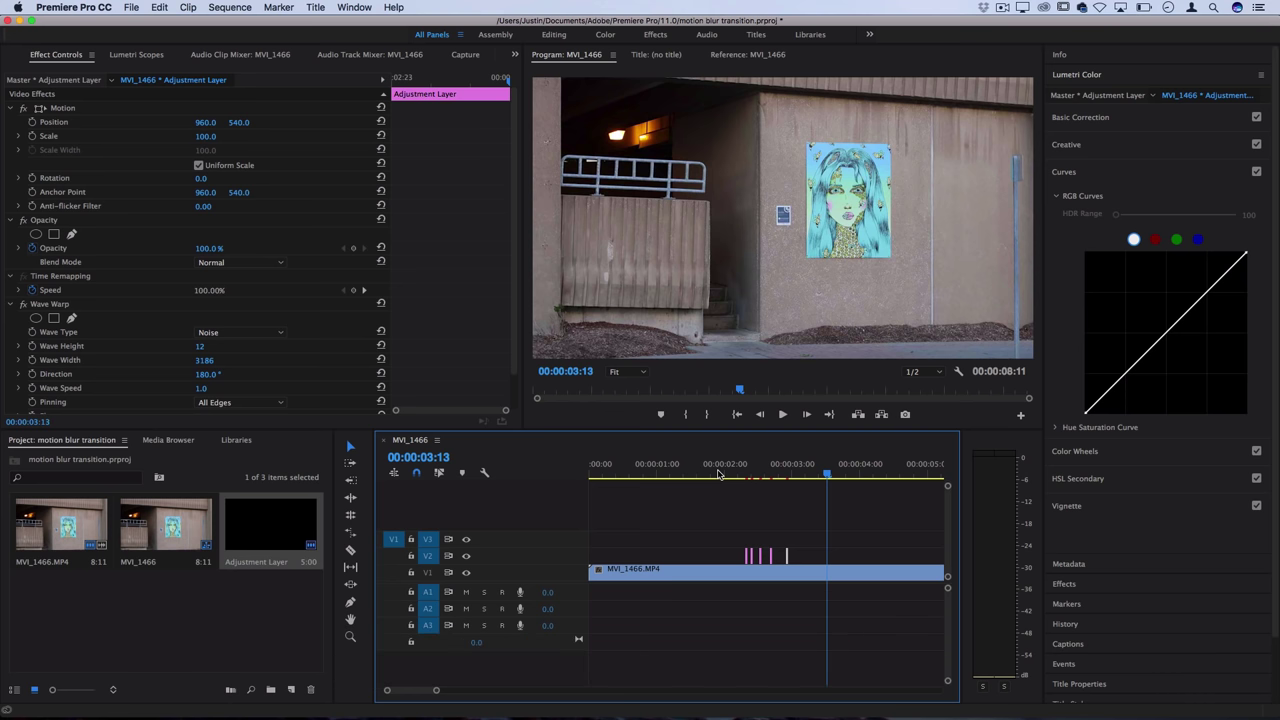
click(658, 474)
key(space)
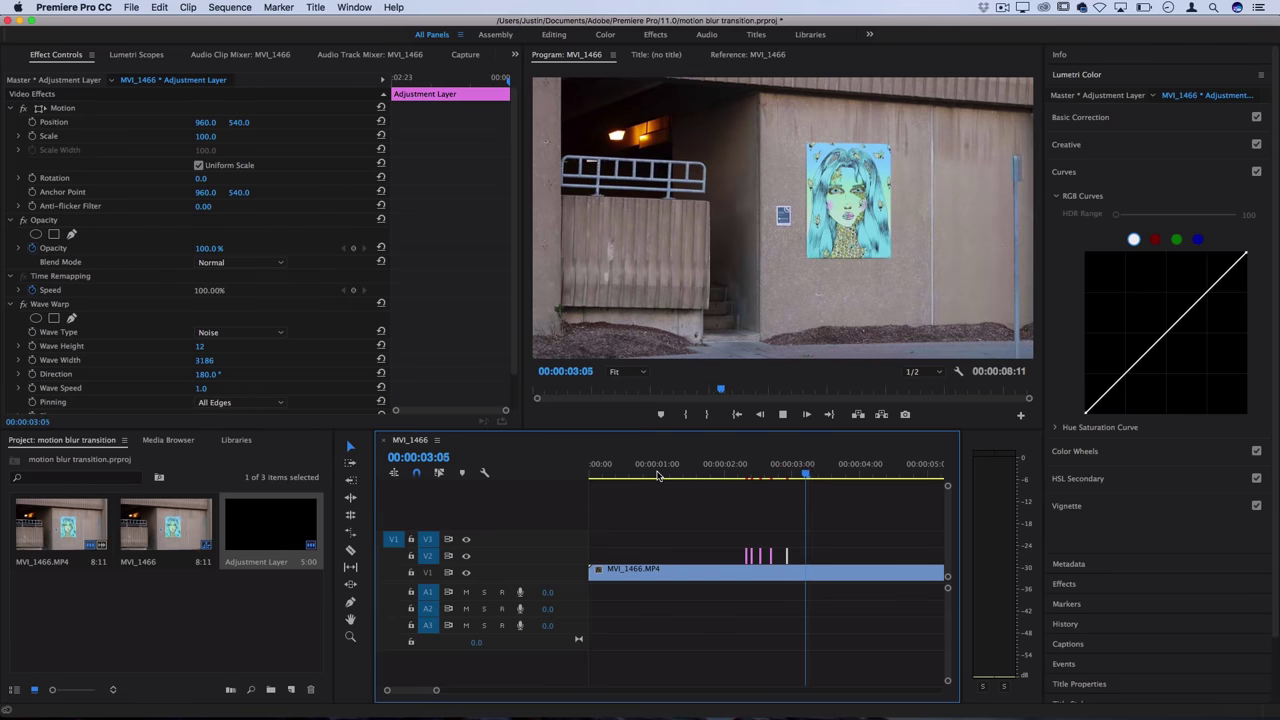
key(space)
Move two adjustment slices a few frames later and replay the revised glitch.
scroll(734, 540, up, 3)
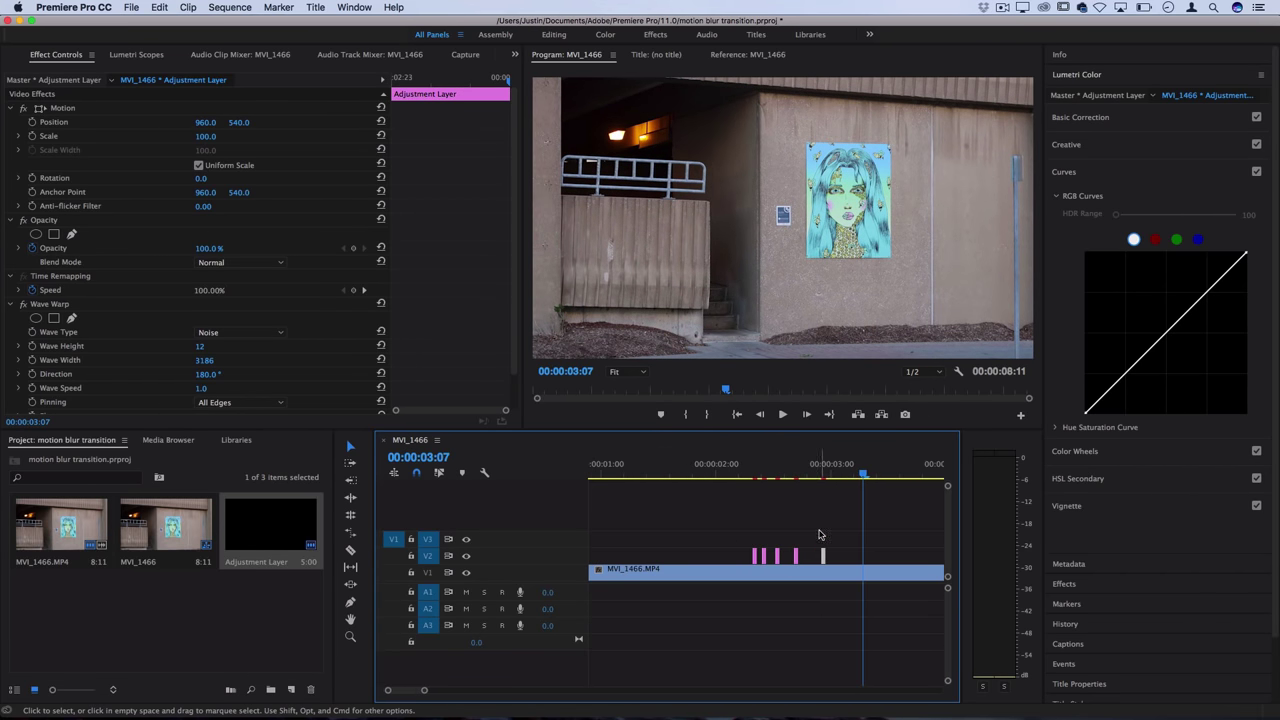
drag(796, 556, 811, 557)
drag(740, 476, 703, 475)
drag(823, 556, 837, 557)
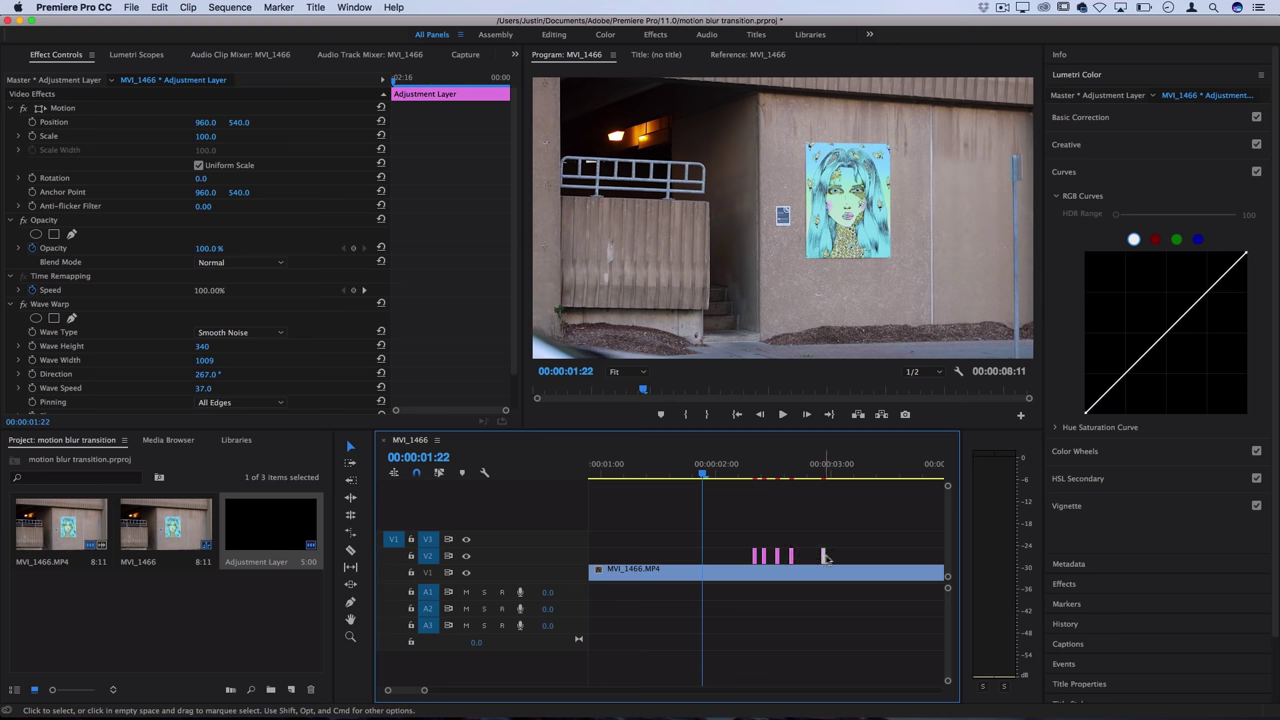
drag(788, 475, 700, 476)
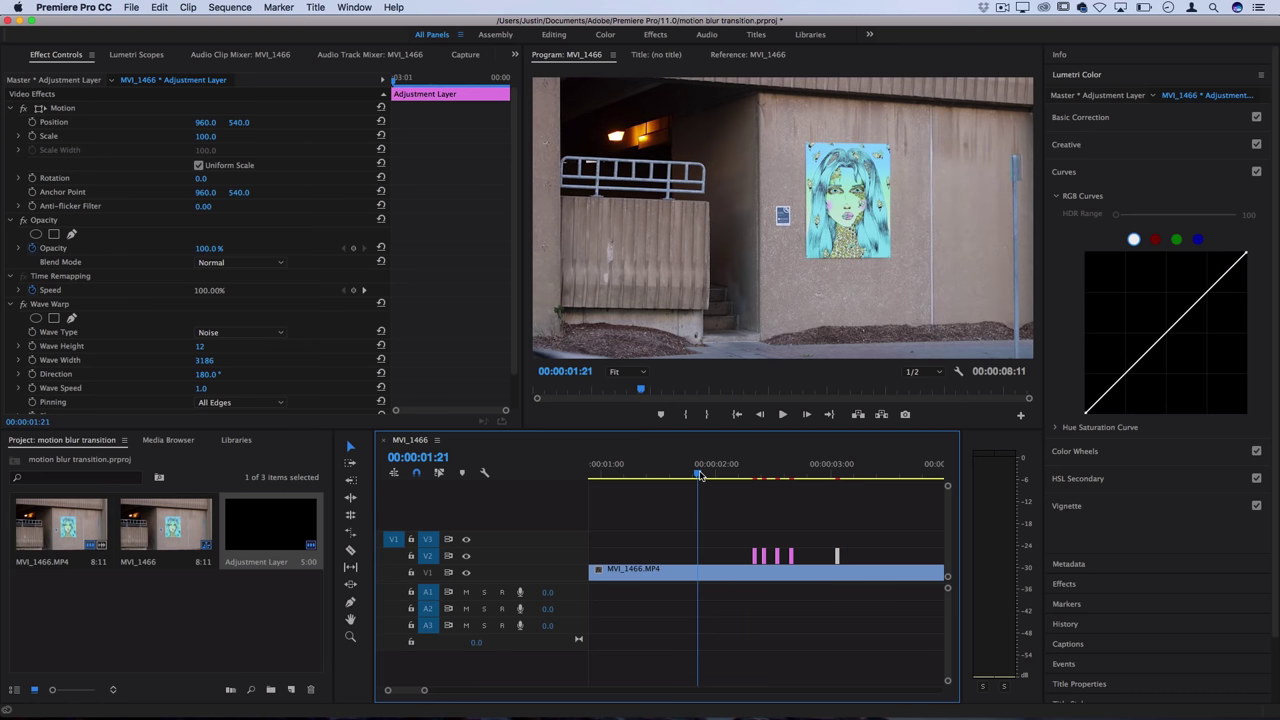
key(minus)
key(space)
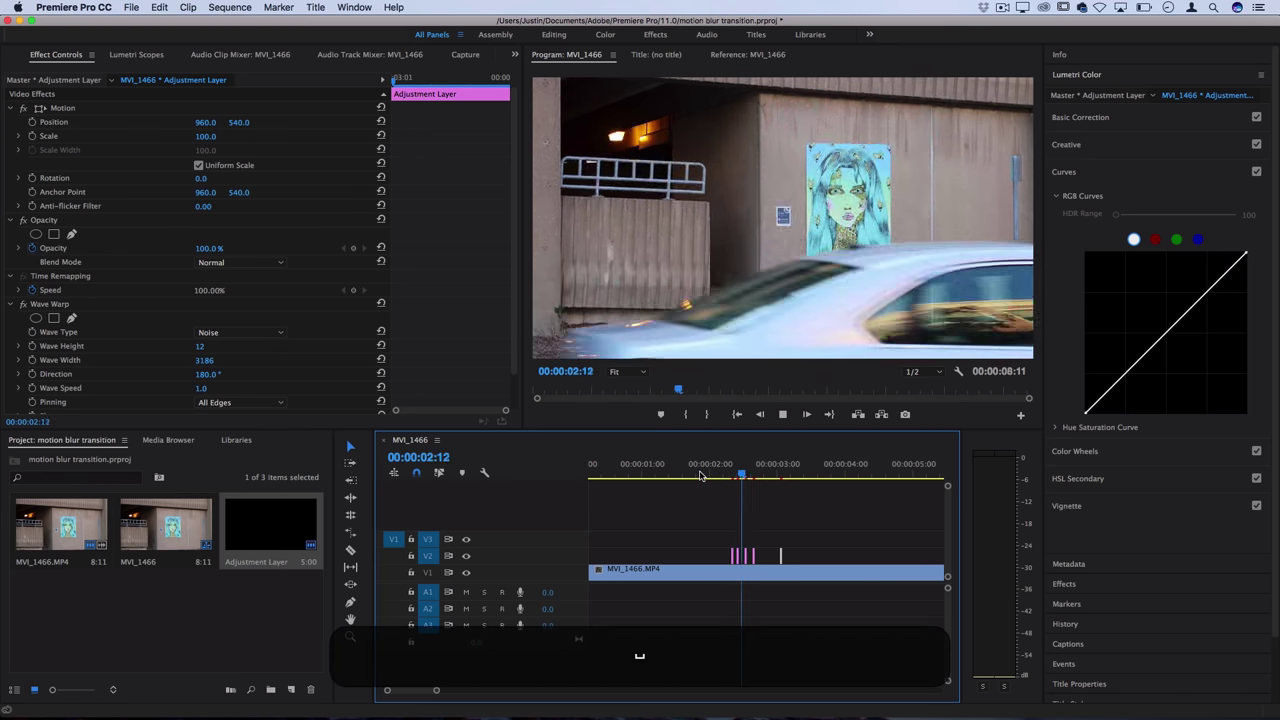
key(space)
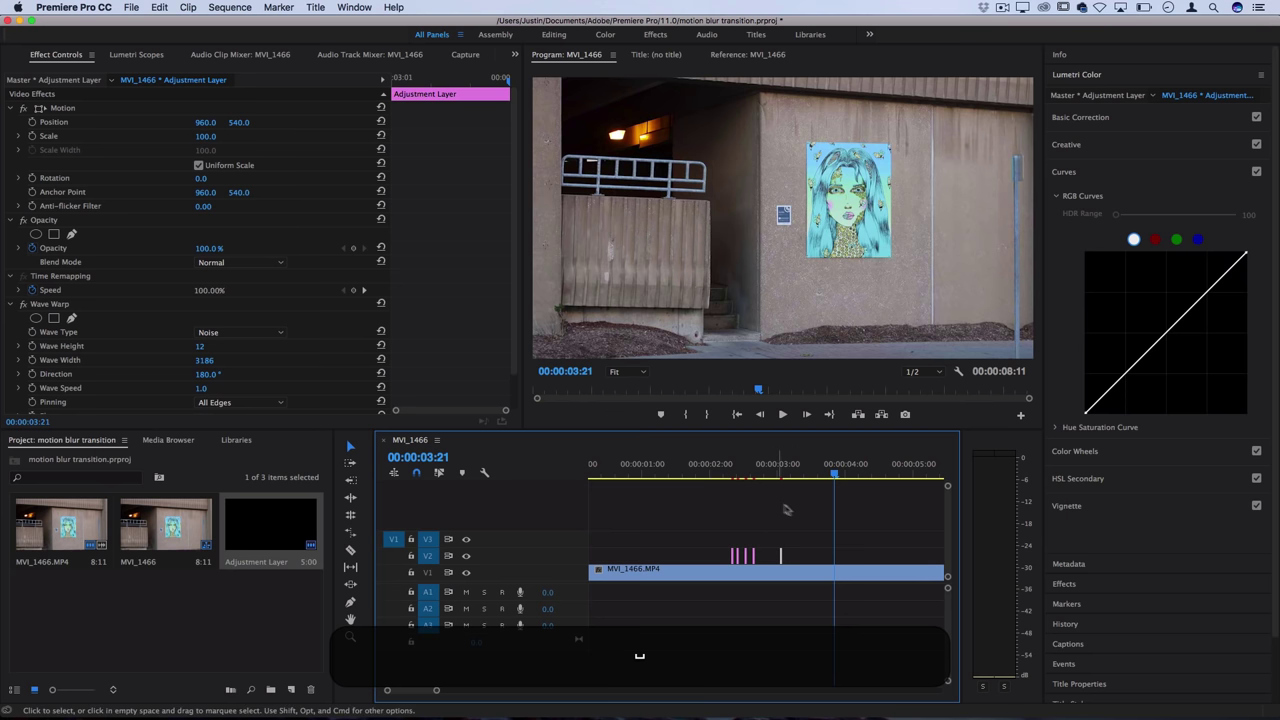
Copy all the V2 glitch slices and paste them at 00:00:04:14.
drag(805, 514, 705, 558)
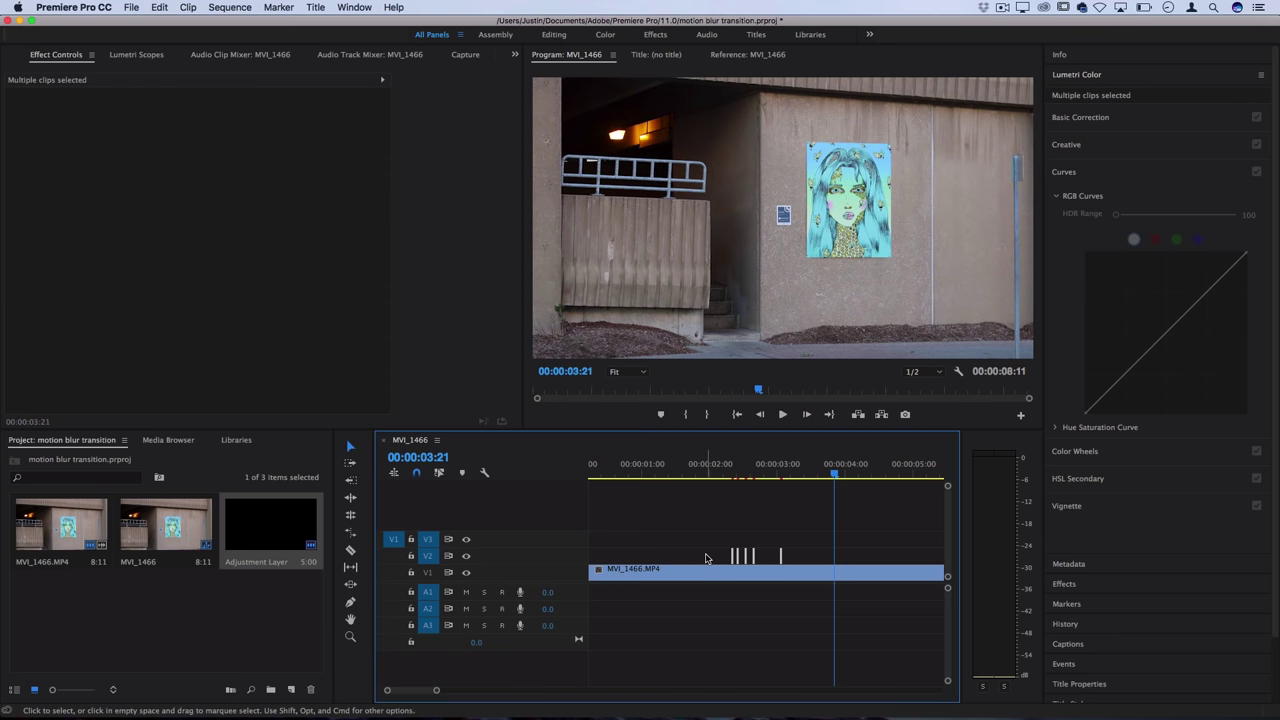
key(super+c)
click(892, 475)
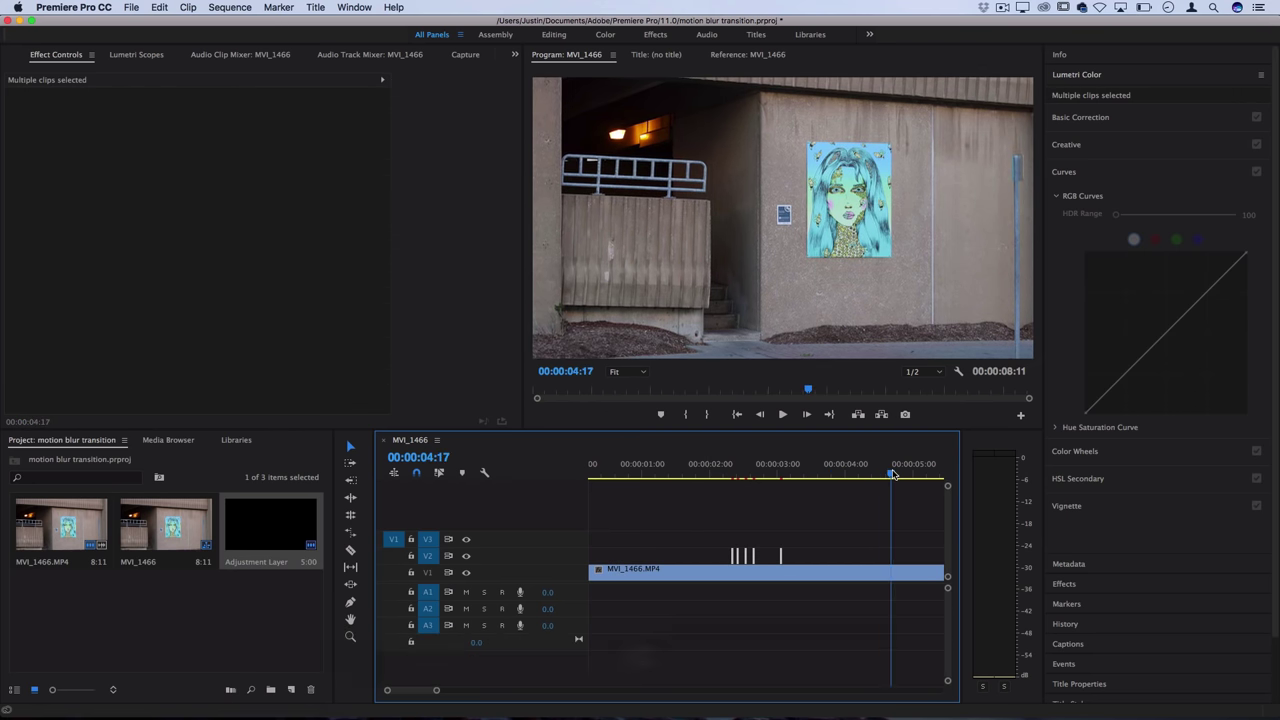
key(super+v)
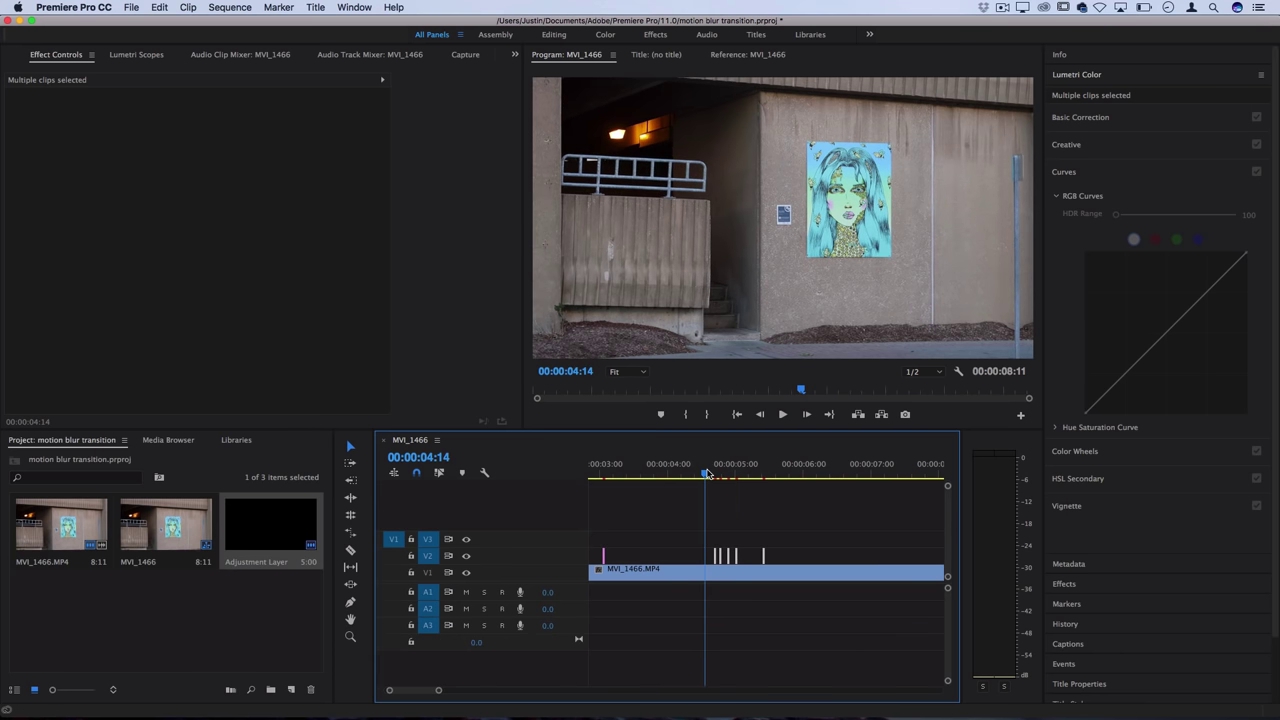
Select the pasted slices one by one to check their Wave Warp settings.
click(726, 548)
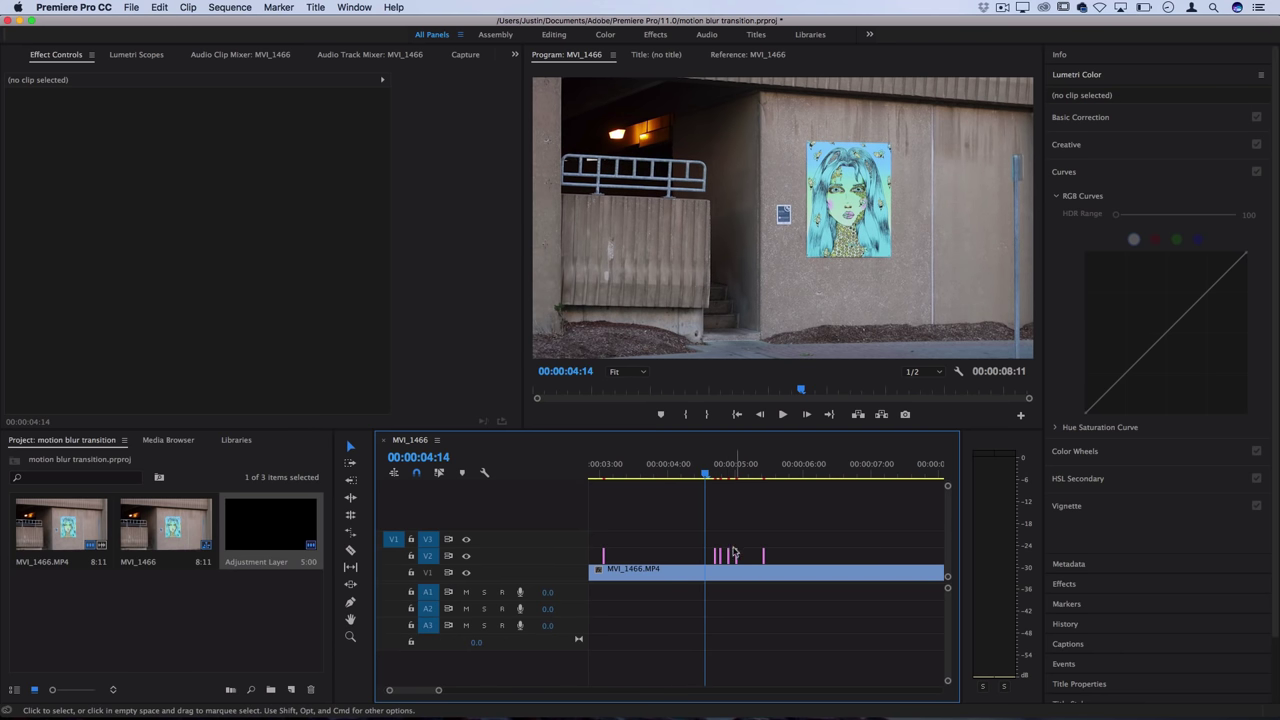
click(730, 556)
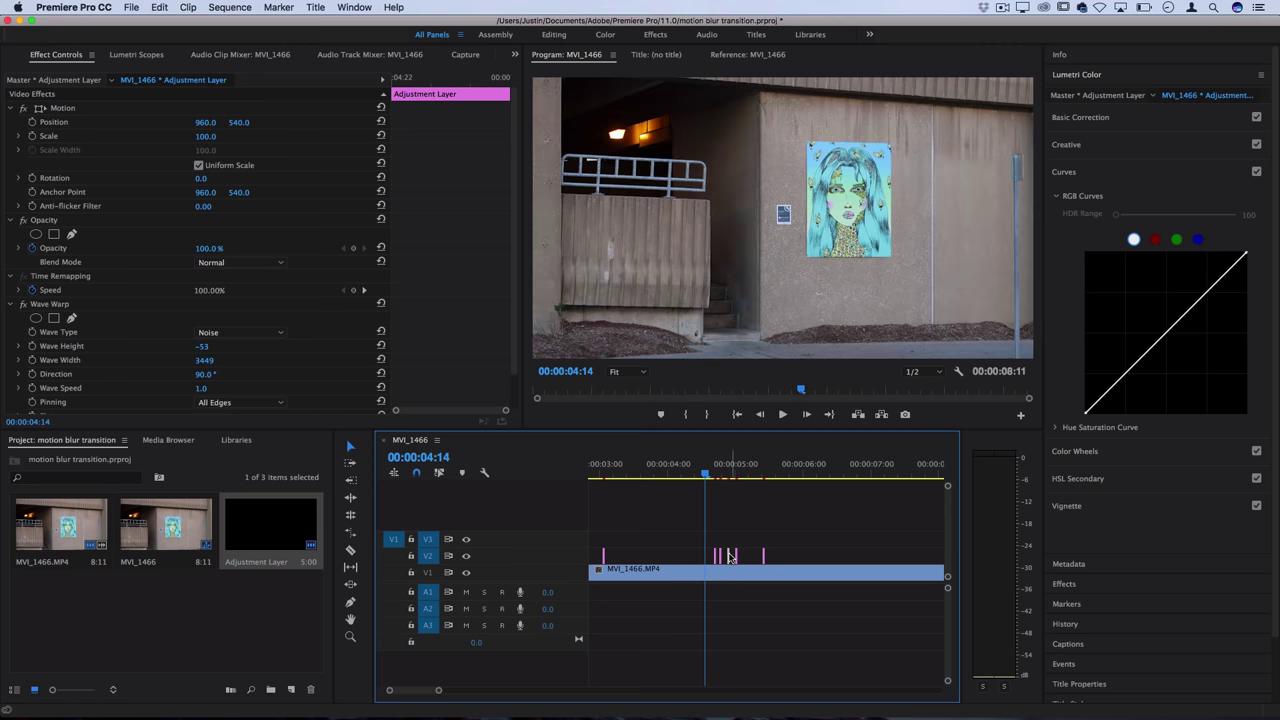
scroll(730, 556, up, 2)
click(708, 556)
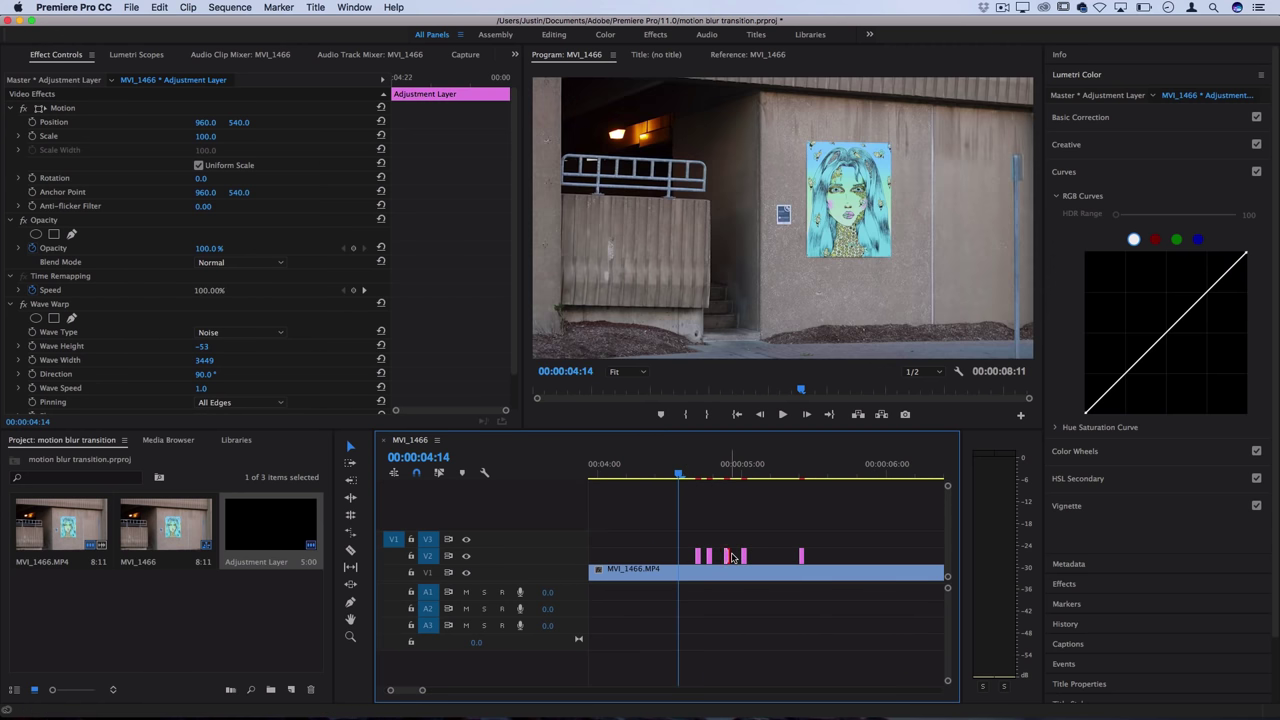
click(724, 556)
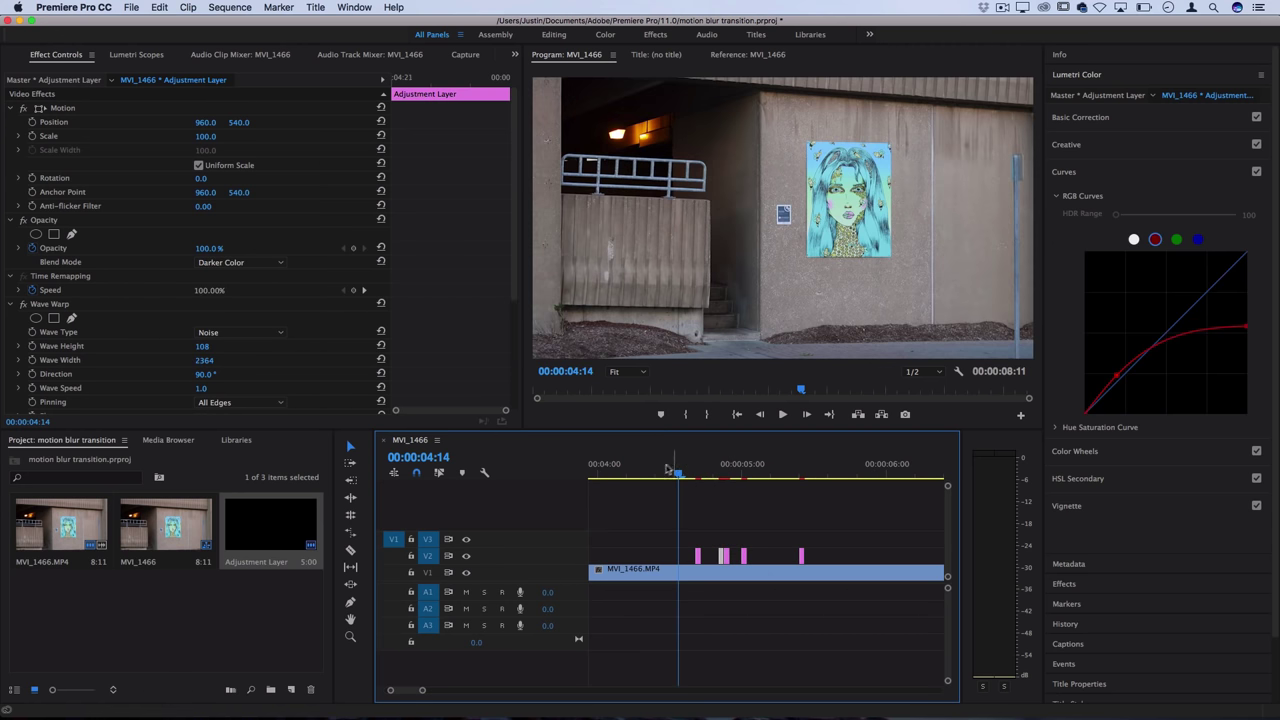